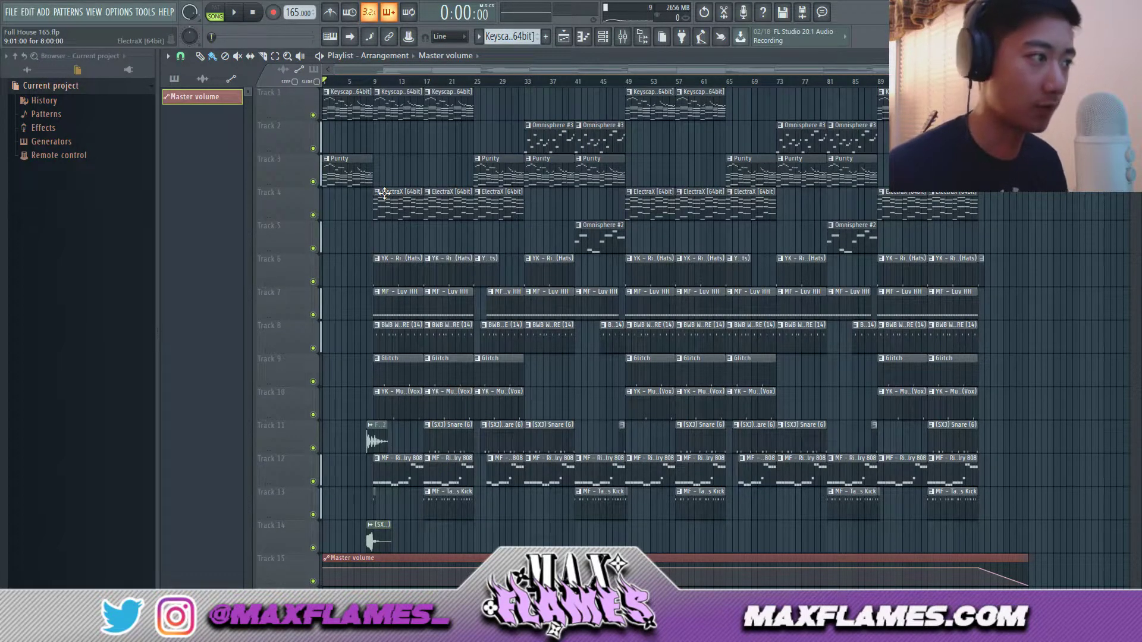
# - Open the Keyscape pattern in the piano roll to examine its notes, and return to the playlist
pyautogui.scroll(5, 357, 204)
pyautogui.click(426, 56)
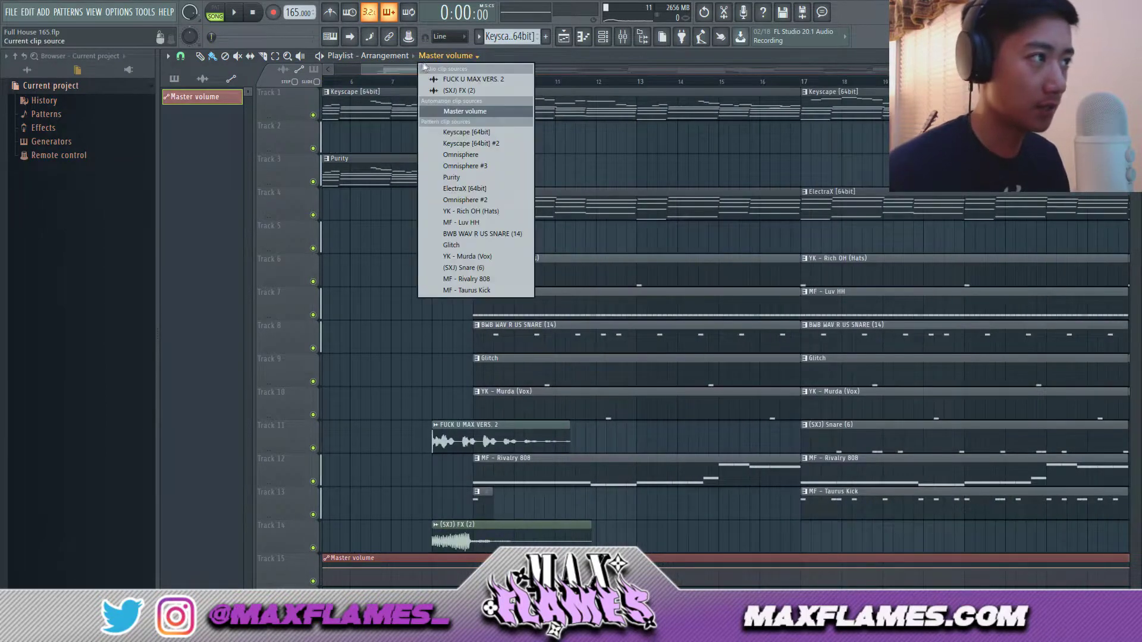
pyautogui.press('Escape')
pyautogui.scroll(-4, 417, 197)
pyautogui.scroll(4, 407, 196)
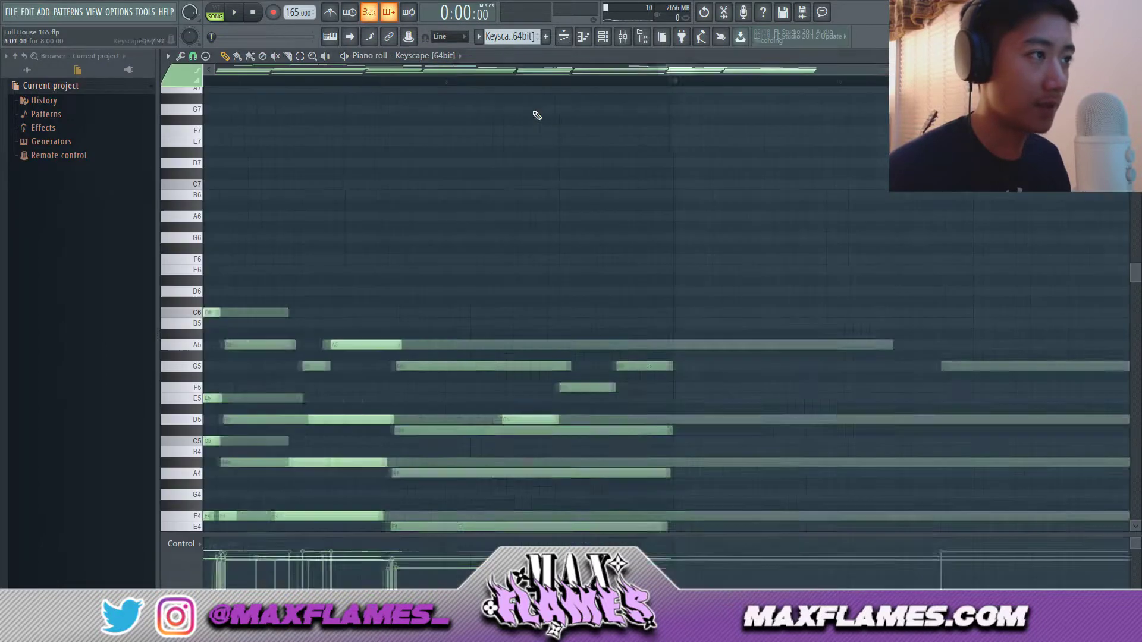
pyautogui.doubleClick(535, 113)
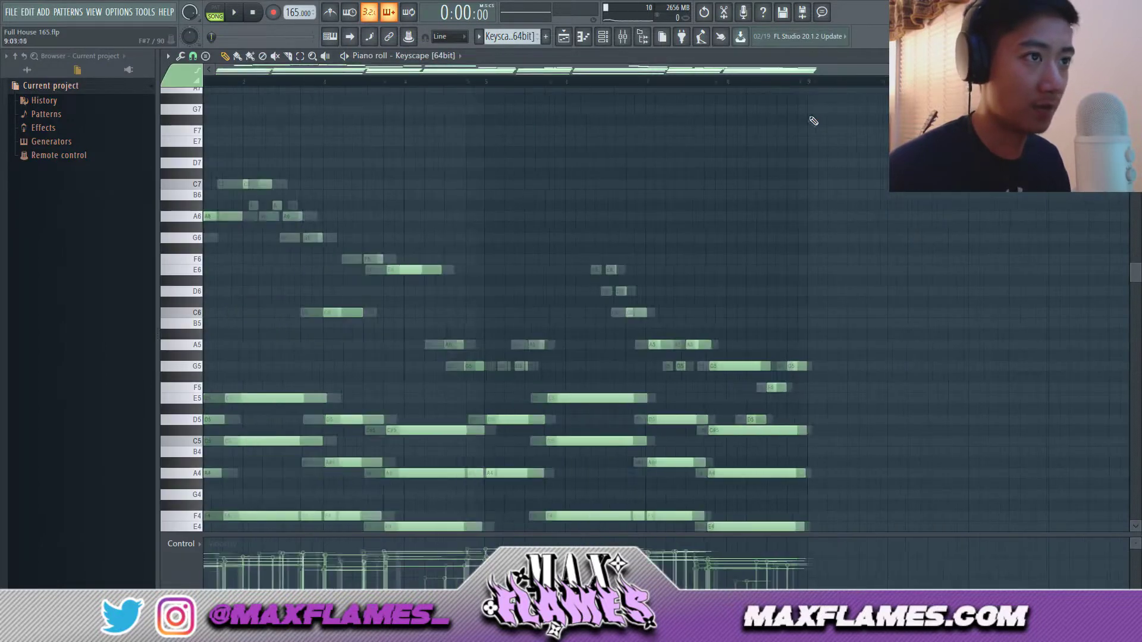
pyautogui.click(563, 36)
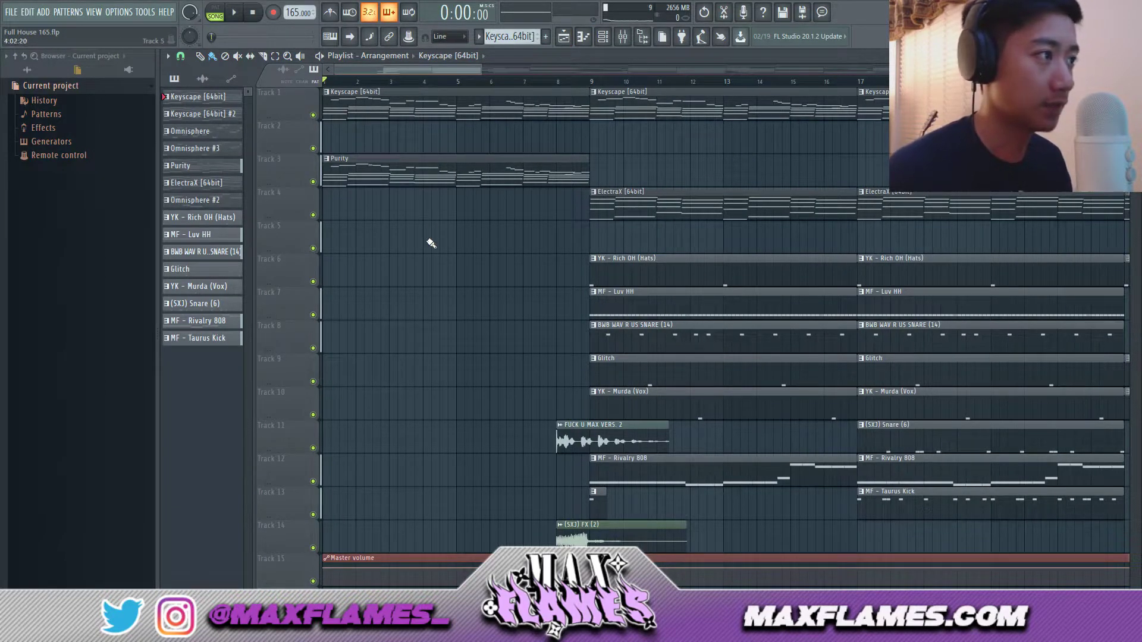
# - Play the intro from bar 1 to about bar 8 and stop playback
pyautogui.press('space')
pyautogui.scroll(-2, 477, 240)
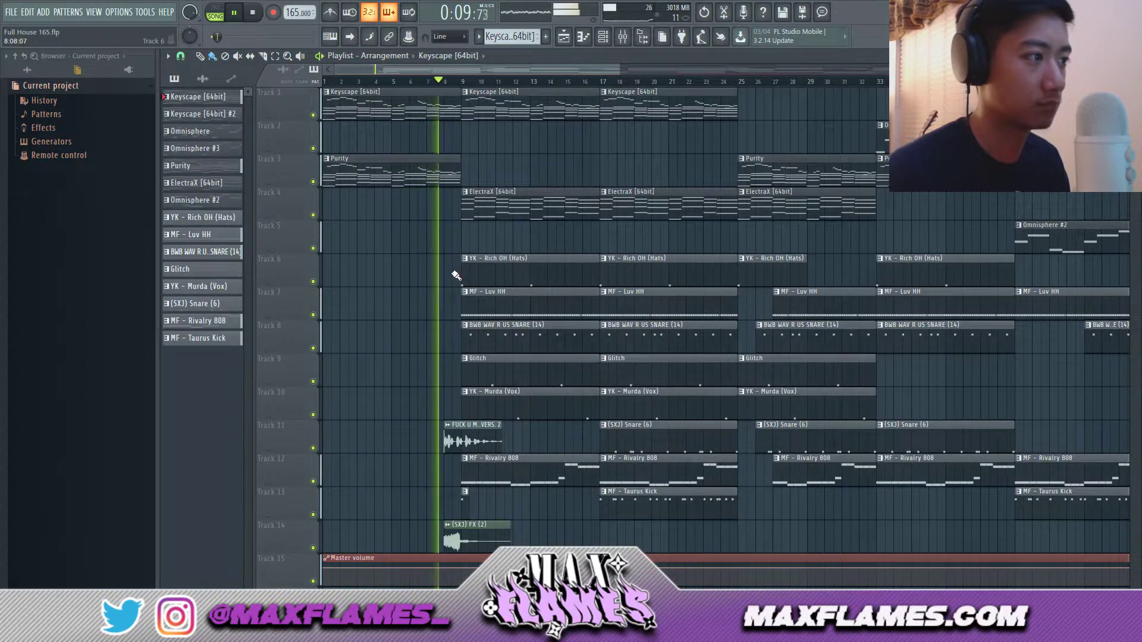
pyautogui.press('space')
pyautogui.scroll(2, 449, 86)
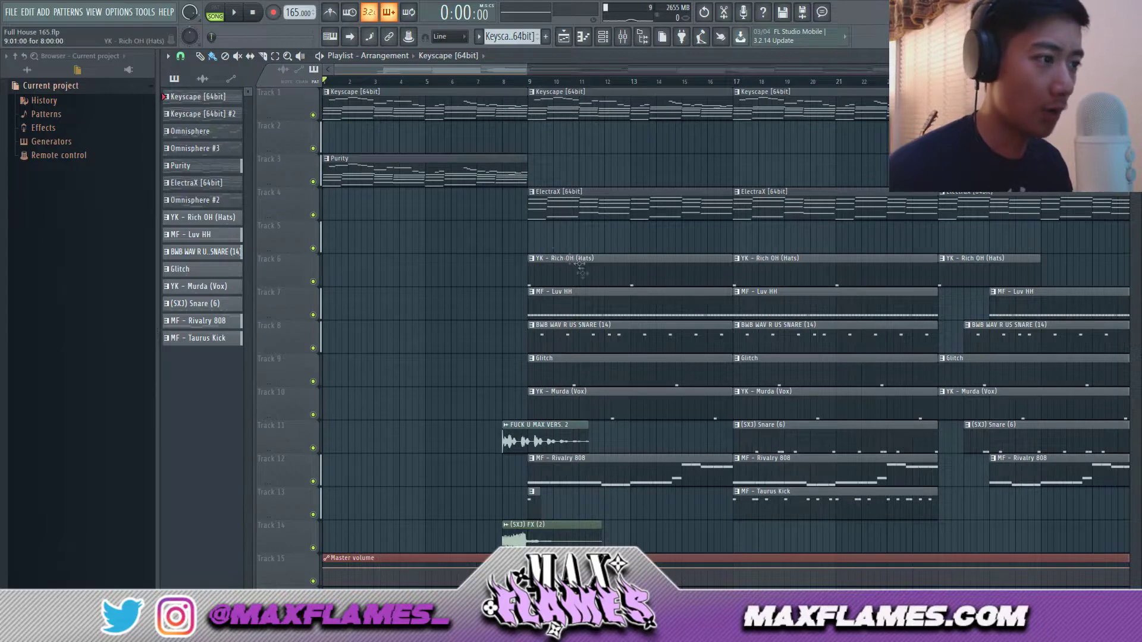
# - Place the playhead at bar 7, play through the transition into bar 9, and stop playback
pyautogui.scroll(-3, 490, 212)
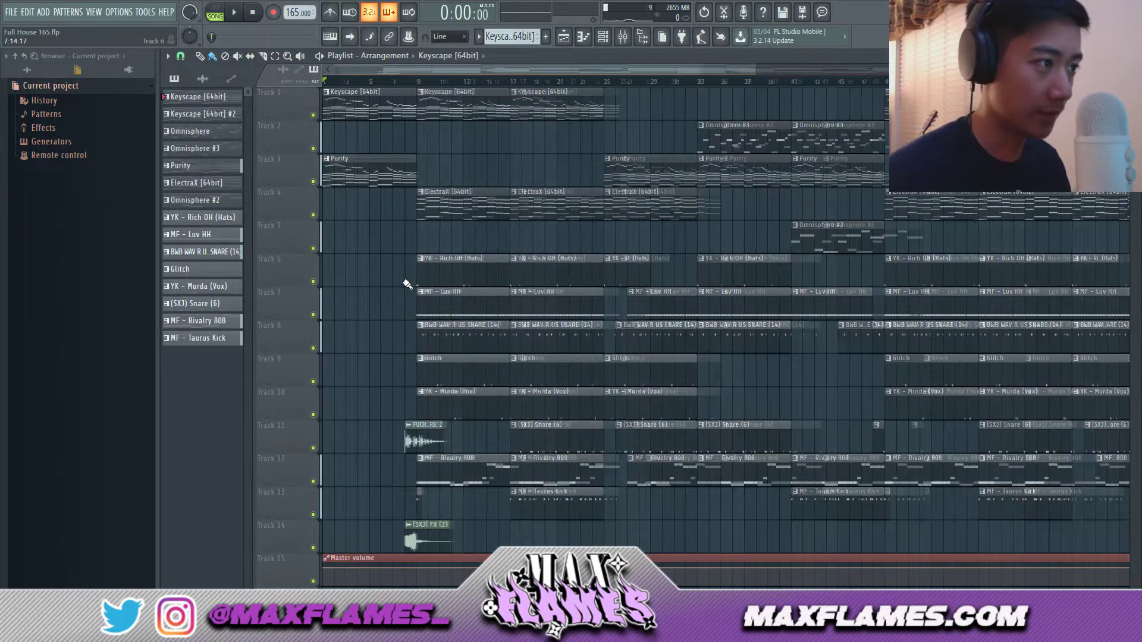
pyautogui.scroll(3, 402, 287)
pyautogui.scroll(-3, 402, 286)
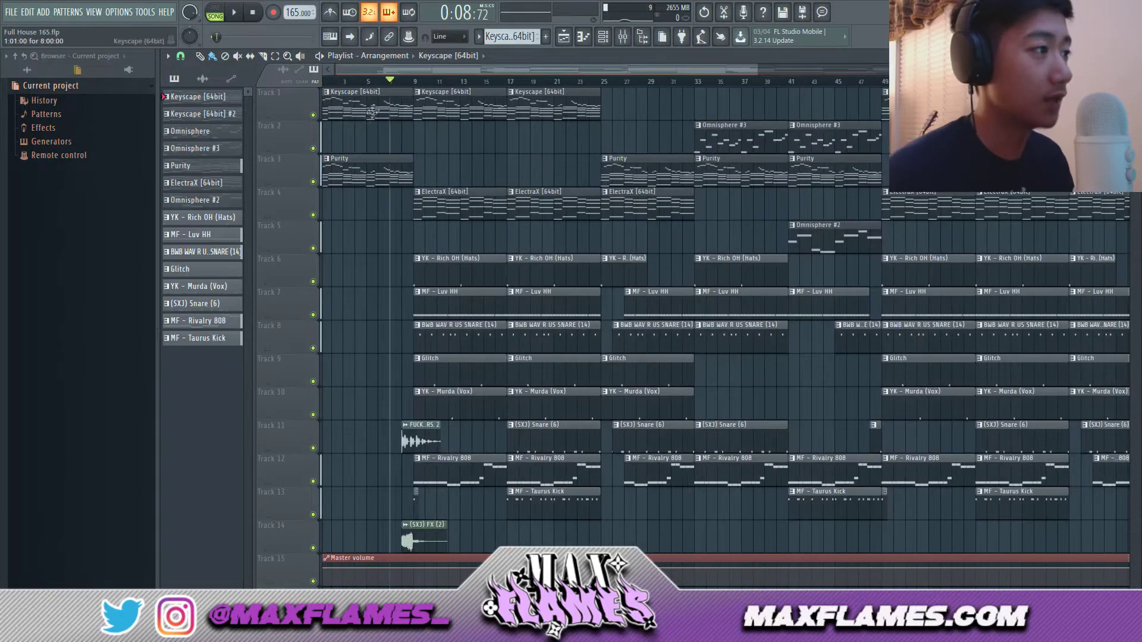
pyautogui.scroll(3, 440, 90)
pyautogui.click(440, 82)
pyautogui.scroll(2, 438, 392)
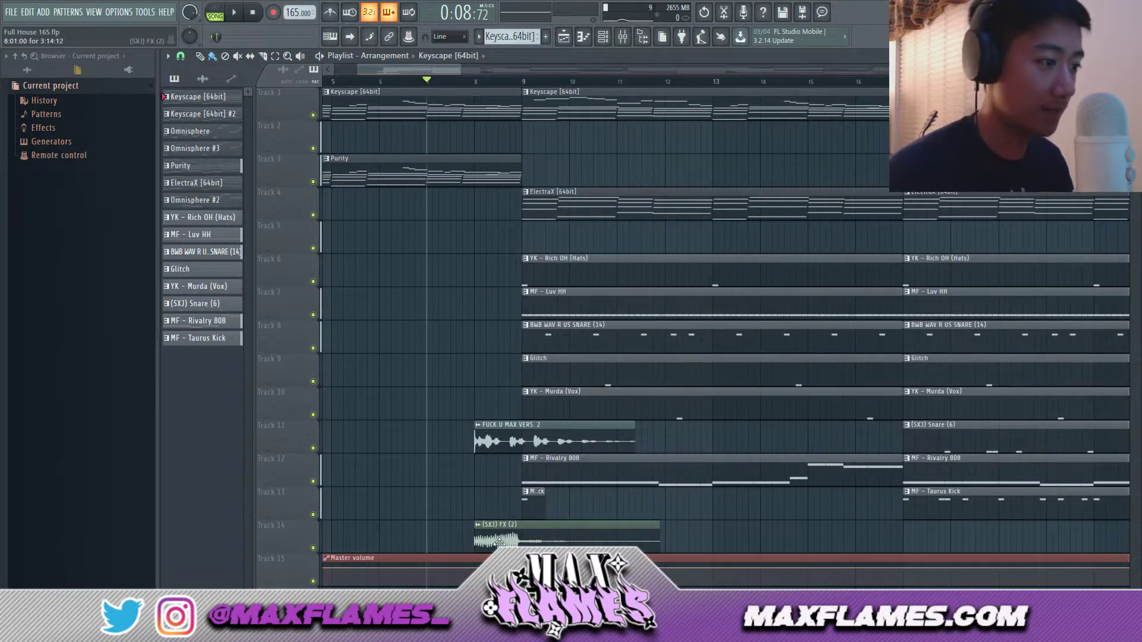
pyautogui.press('space')
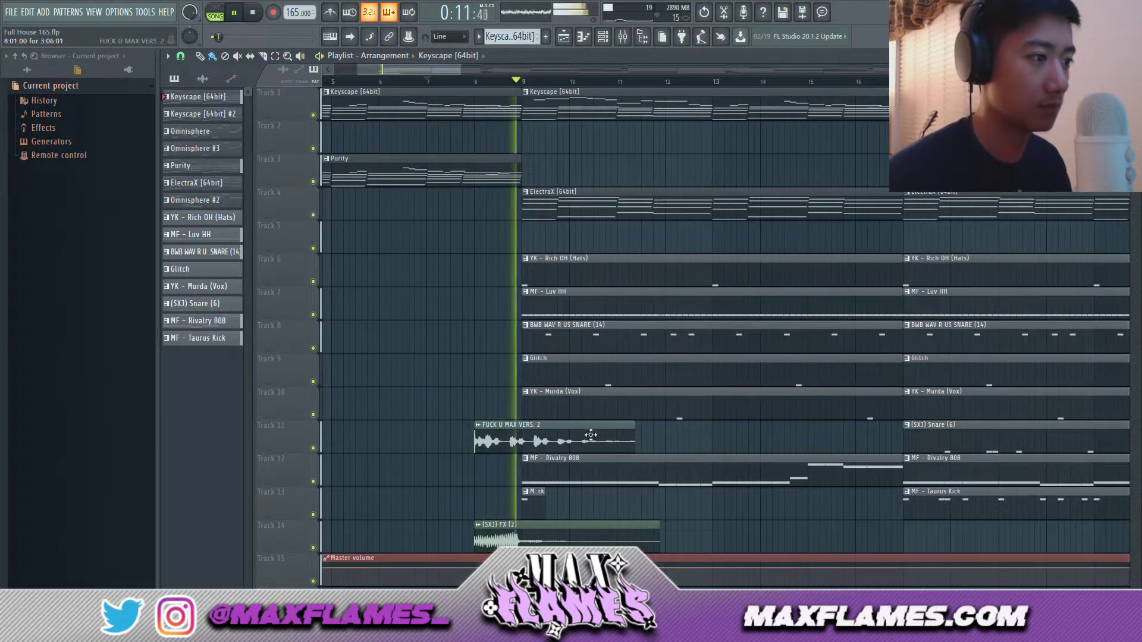
pyautogui.scroll(-2, 597, 422)
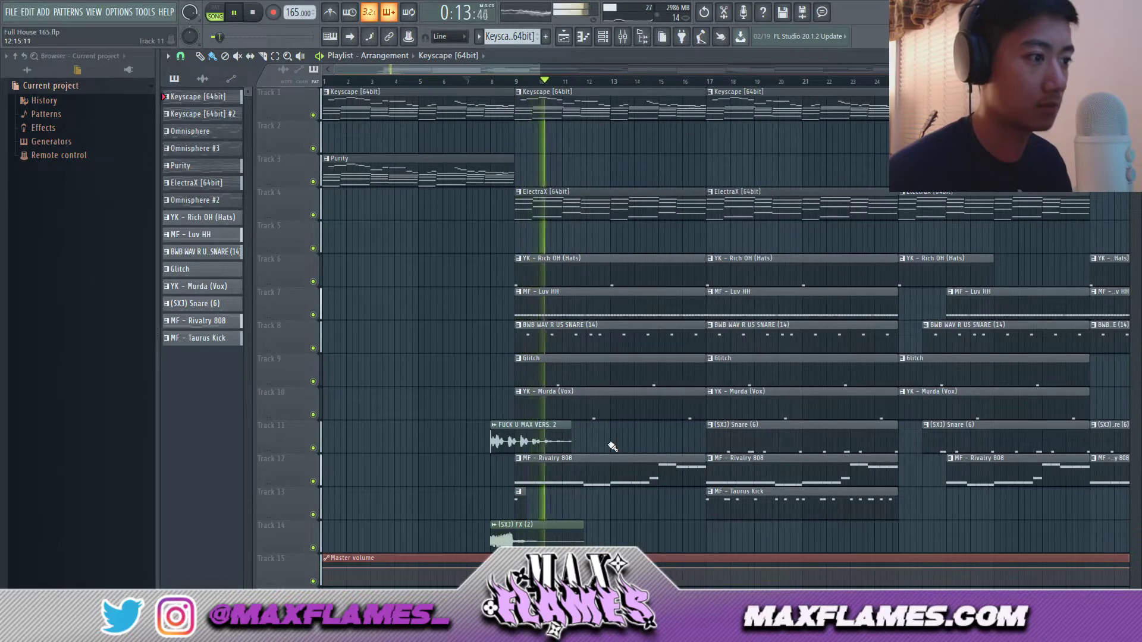
pyautogui.press('space')
# - Shorten the first MF - Taurus Kick clip at bar 9 on Track 13 to about 6 steps
pyautogui.scroll(2, 557, 437)
pyautogui.scroll(-3, 466, 234)
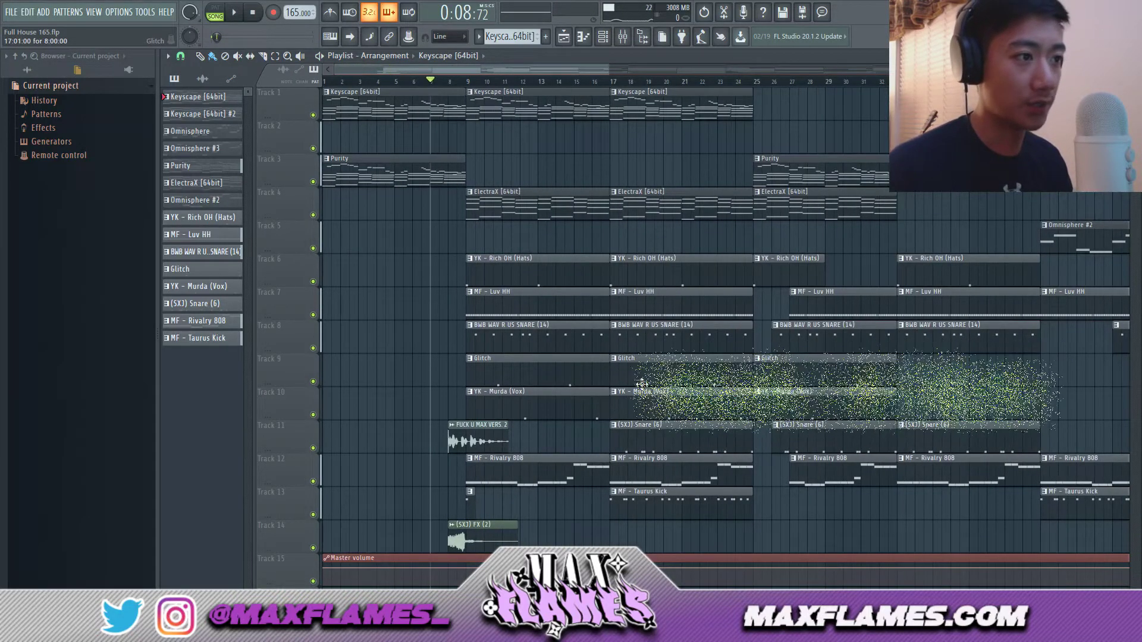
pyautogui.scroll(3, 480, 267)
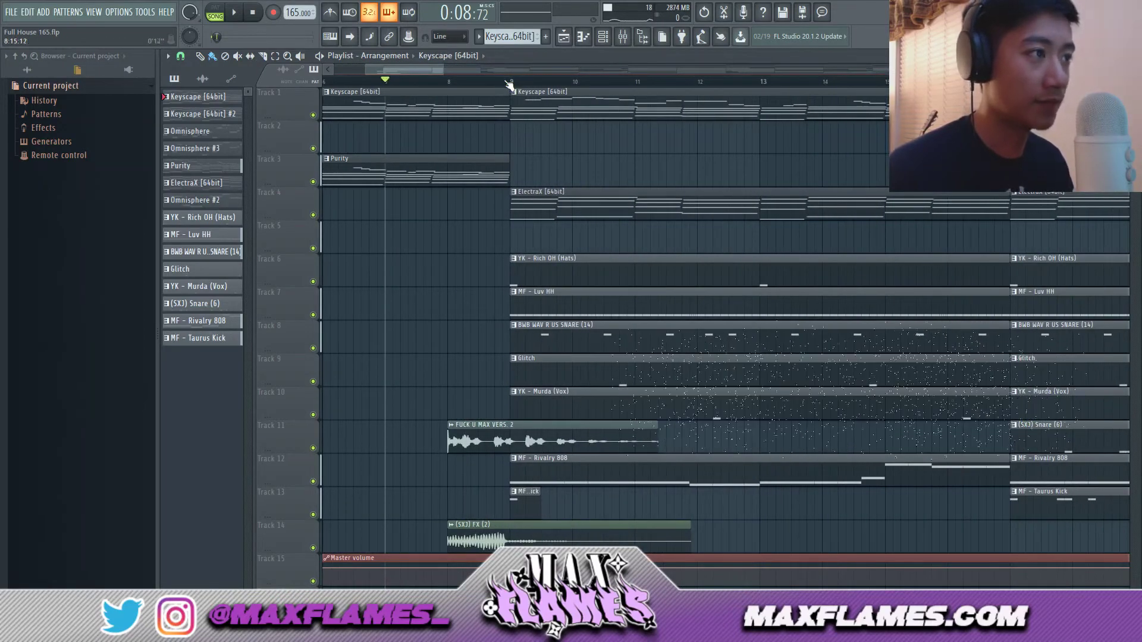
pyautogui.scroll(-2, 523, 504)
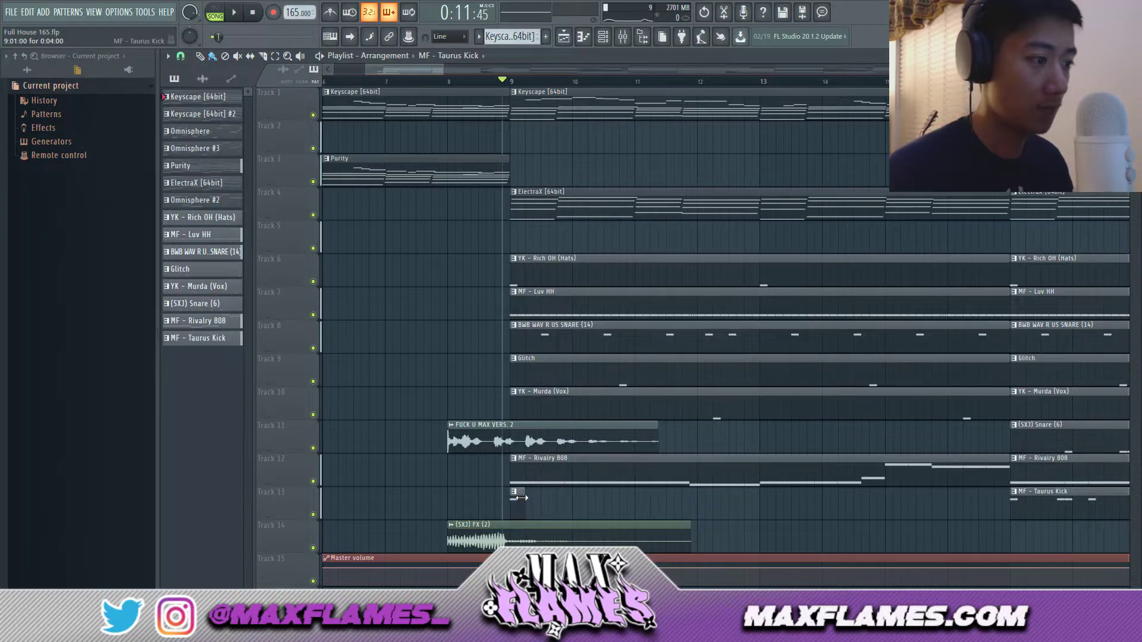
pyautogui.keyDown('ctrl'); pyautogui.scroll(3, 538, 501); pyautogui.keyUp('ctrl')
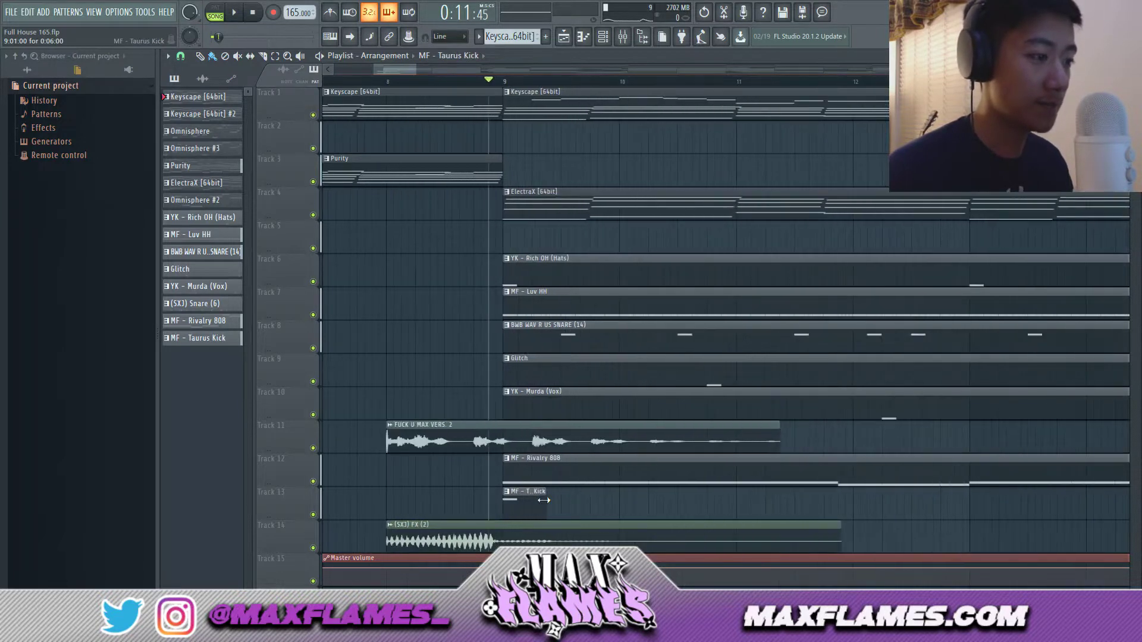
pyautogui.keyDown('ctrl'); pyautogui.scroll(-3, 555, 505); pyautogui.keyUp('ctrl')
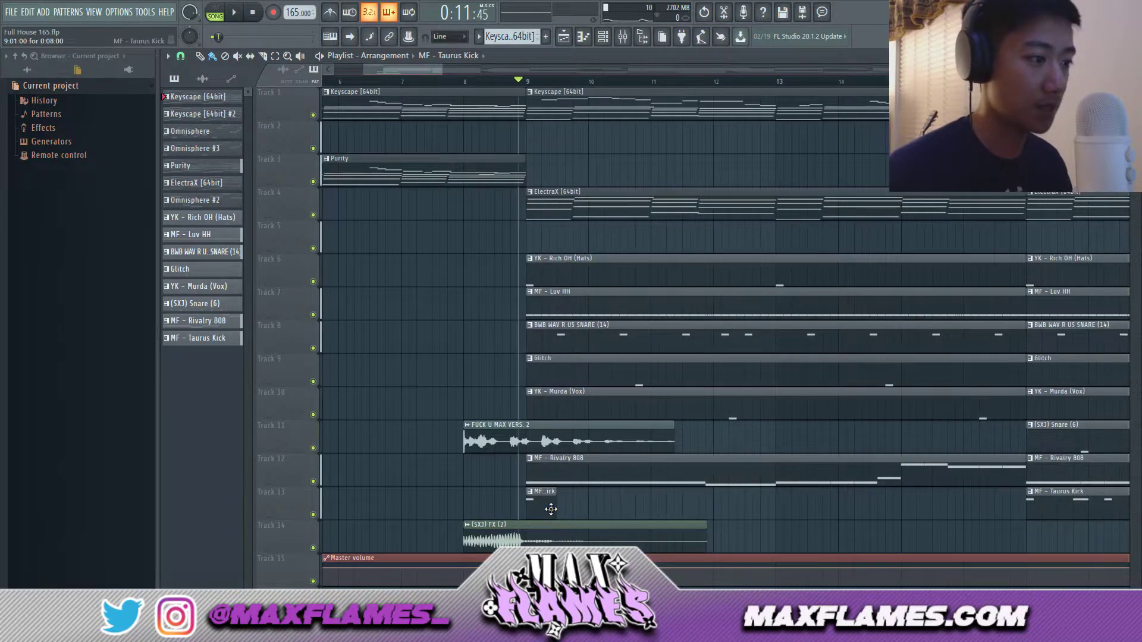
pyautogui.keyDown('ctrl'); pyautogui.scroll(-3, 551, 510); pyautogui.keyUp('ctrl')
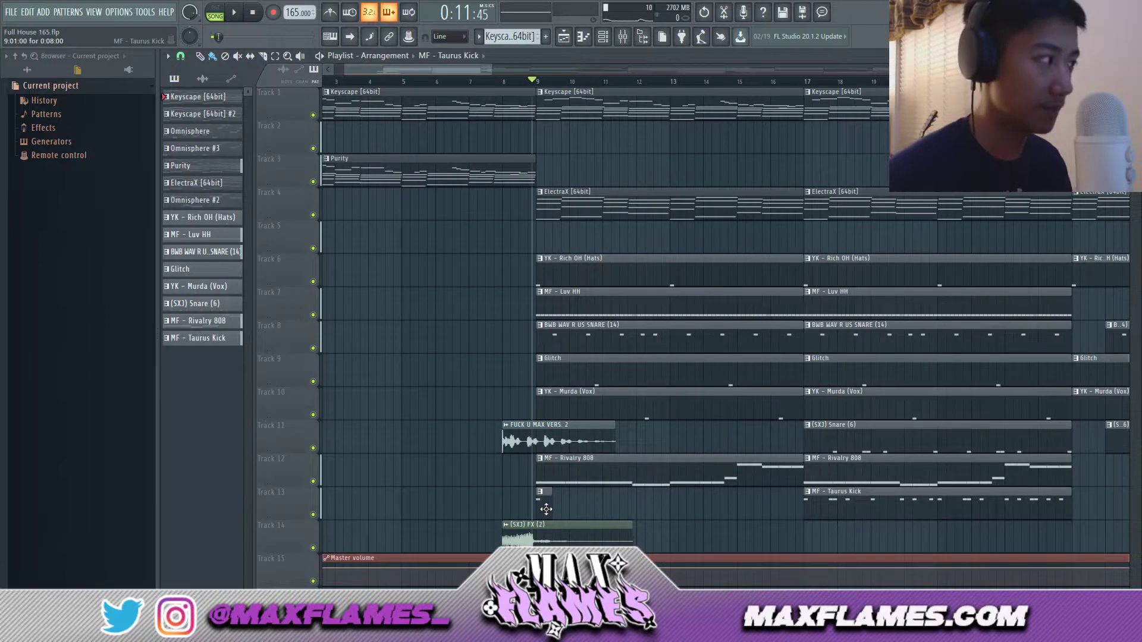
pyautogui.keyDown('ctrl'); pyautogui.scroll(4, 583, 484); pyautogui.keyUp('ctrl')
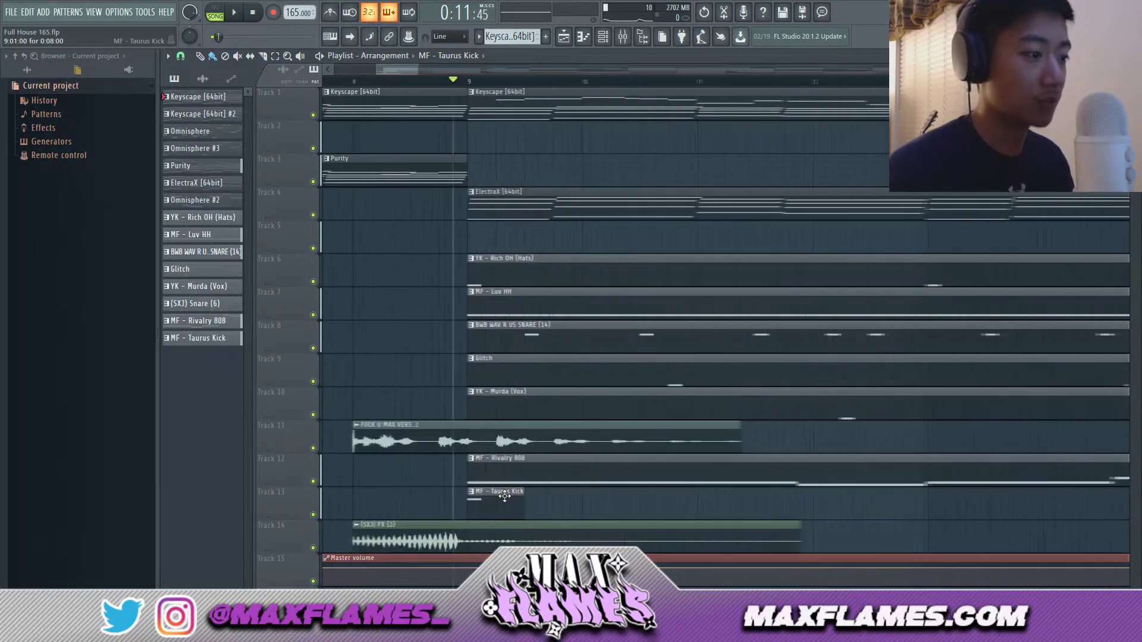
pyautogui.moveTo(520, 500)
pyautogui.mouseDown()
pyautogui.moveTo(562, 500)
pyautogui.moveTo(510, 502)
pyautogui.mouseUp()
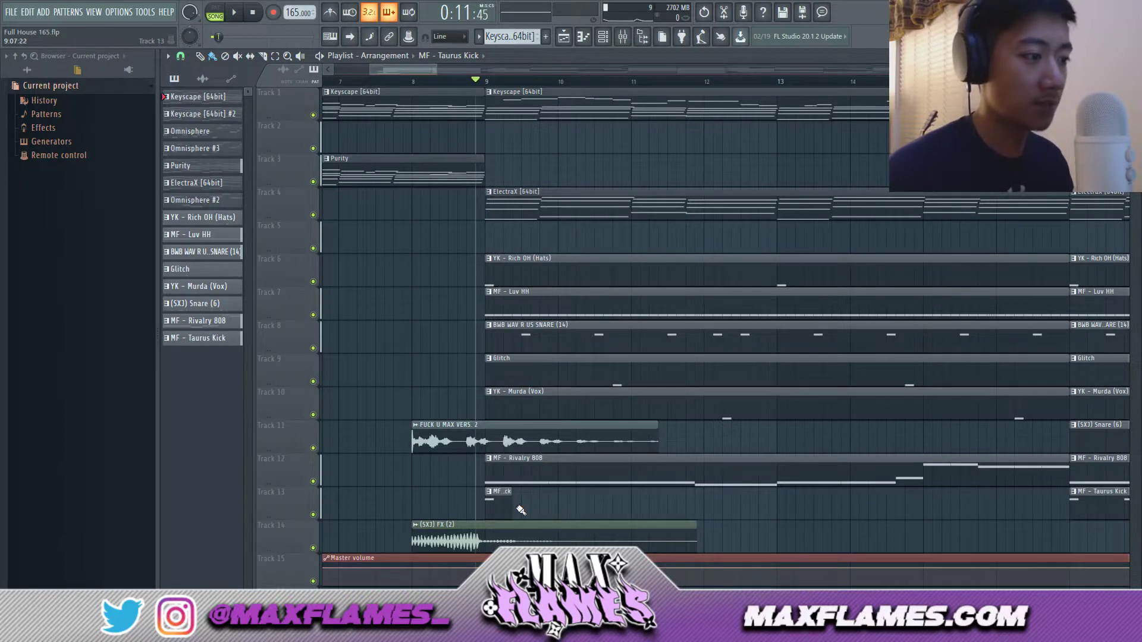
pyautogui.keyDown('ctrl'); pyautogui.scroll(-4, 521, 509); pyautogui.keyUp('ctrl')
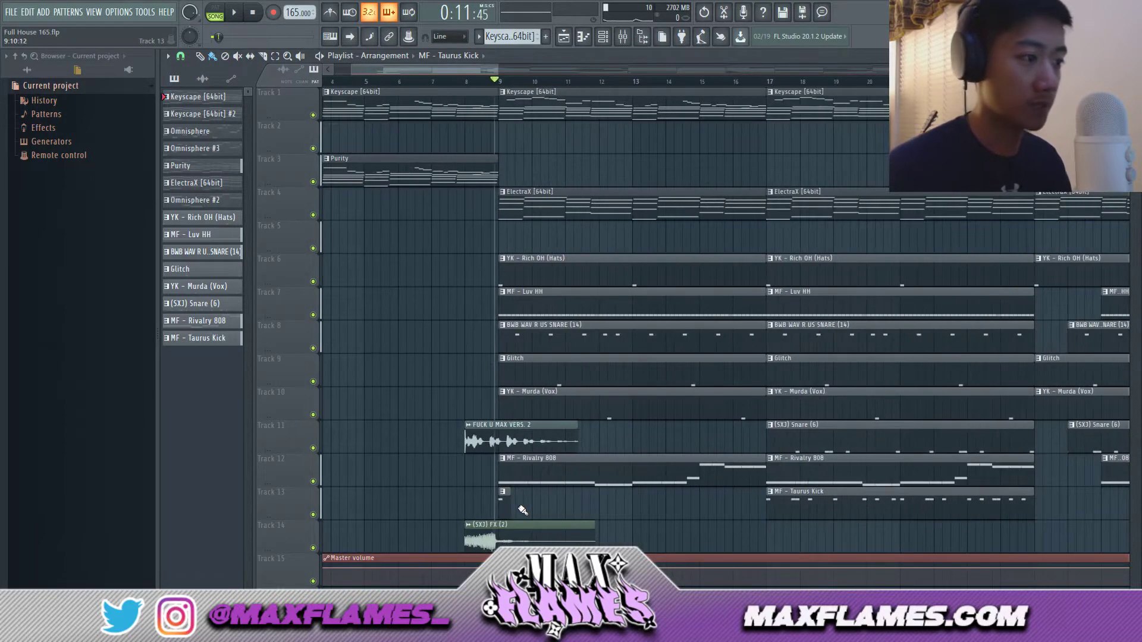
# - Place the playhead at bar 9 and solo Track 4 to isolate the ElectraX clips
pyautogui.keyDown('ctrl'); pyautogui.scroll(3, 536, 503); pyautogui.keyUp('ctrl')
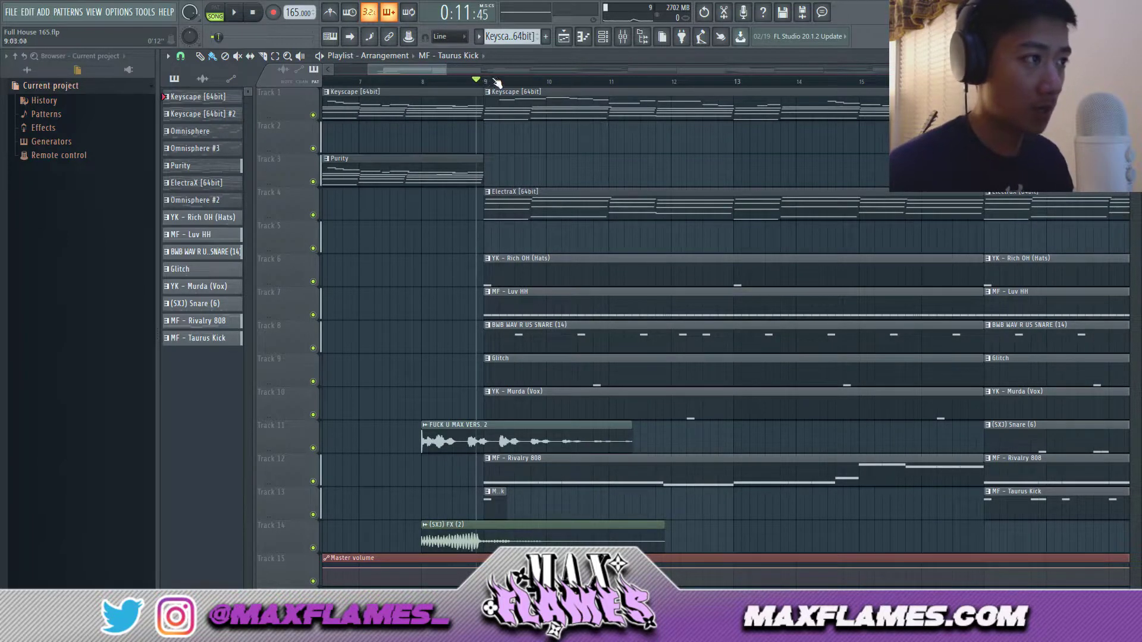
pyautogui.keyDown('ctrl'); pyautogui.scroll(-9, 487, 134); pyautogui.keyUp('ctrl')
pyautogui.keyDown('ctrl'); pyautogui.scroll(4, 416, 154); pyautogui.keyUp('ctrl')
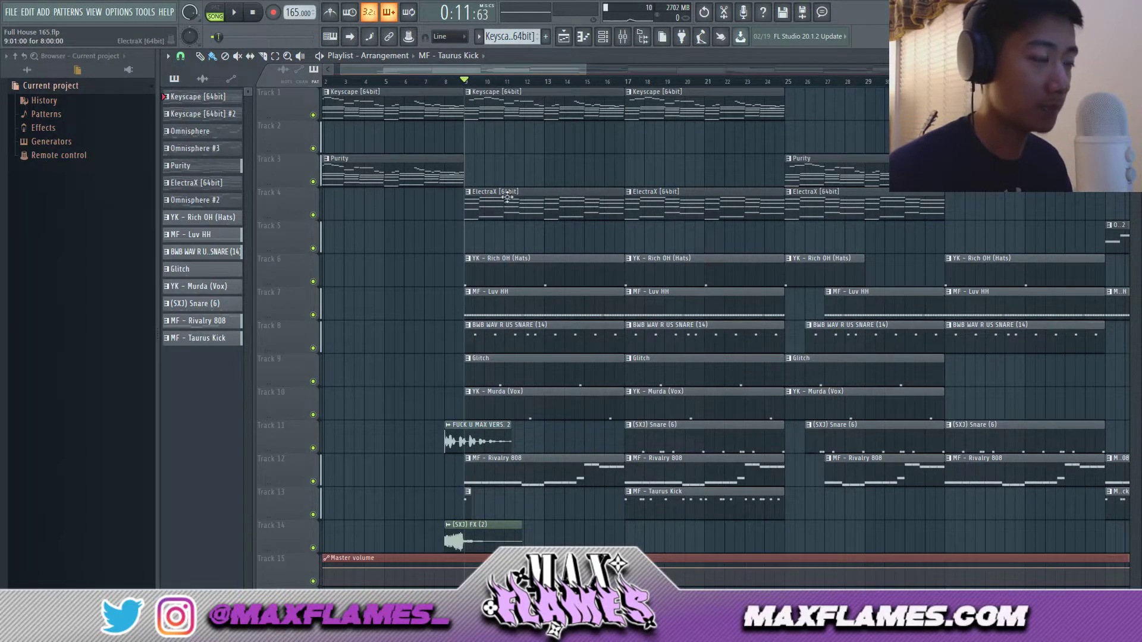
pyautogui.keyDown('ctrl'); pyautogui.scroll(2, 476, 225); pyautogui.keyUp('ctrl')
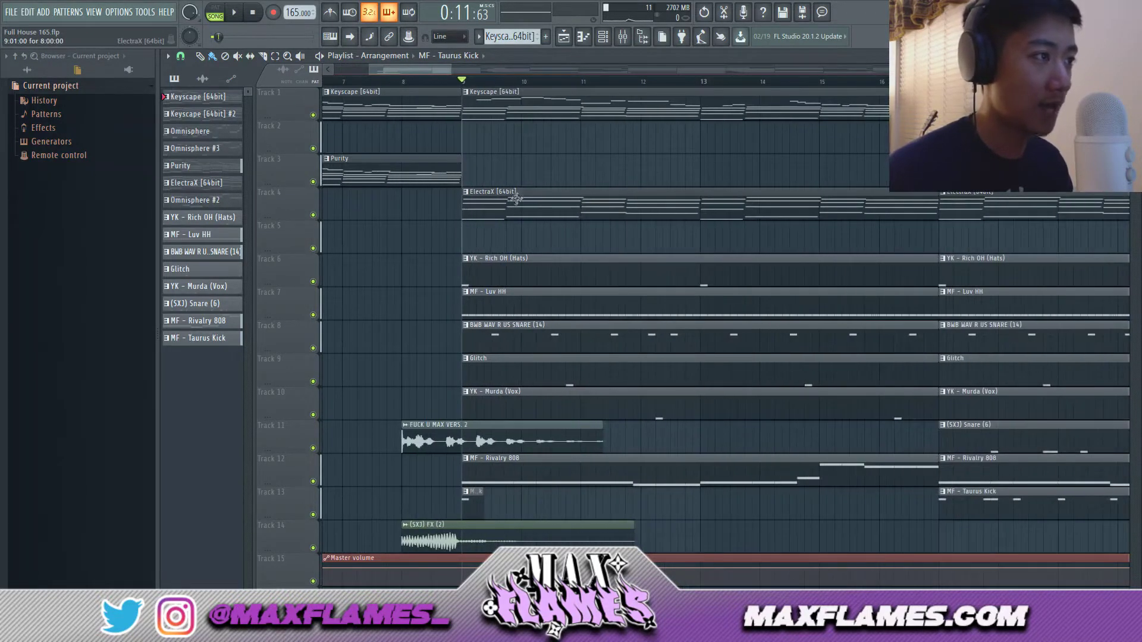
pyautogui.rightClick(313, 214)
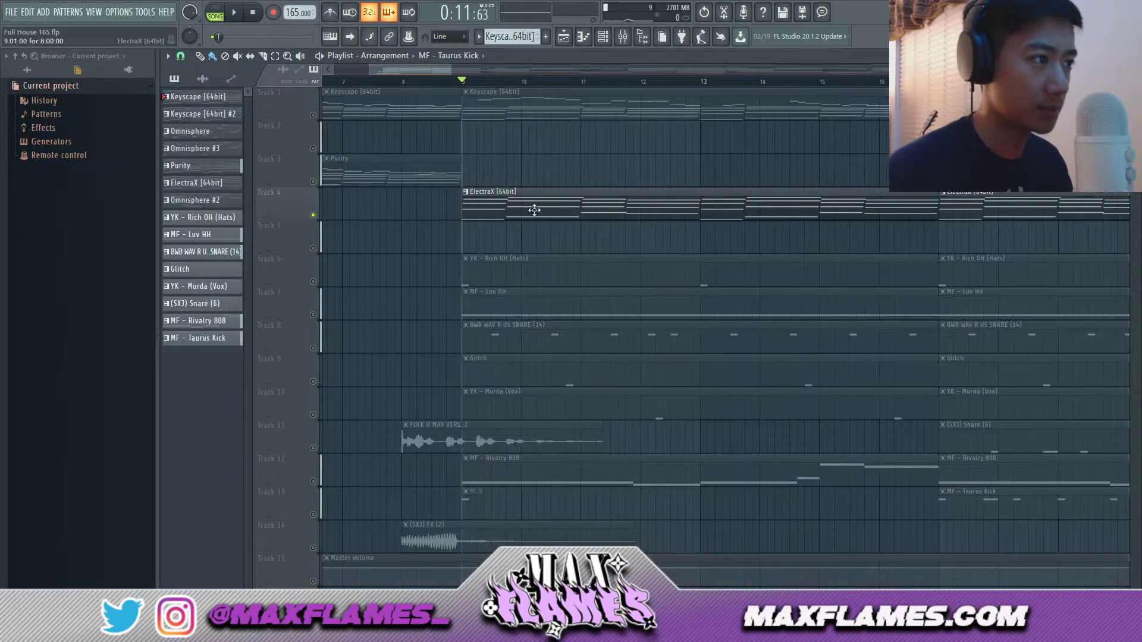
# - Place the playhead at bar 17 with all tracks active and examine the melody and drum clips in that section
pyautogui.scroll(-3, 540, 214)
pyautogui.click(523, 81)
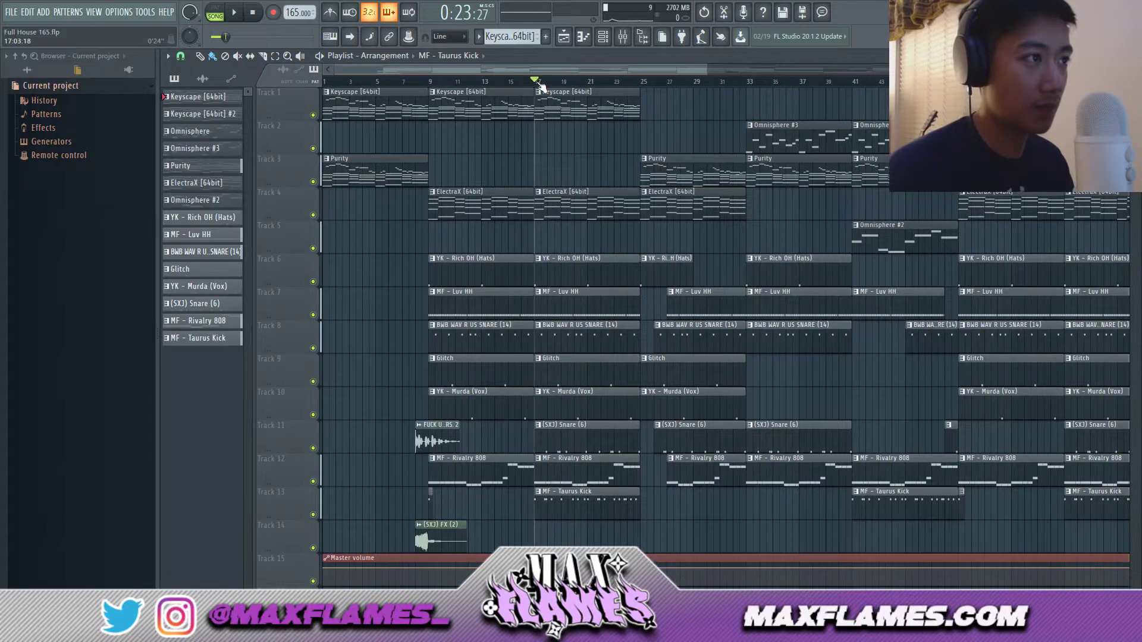
pyautogui.scroll(2, 541, 241)
pyautogui.scroll(-2, 585, 307)
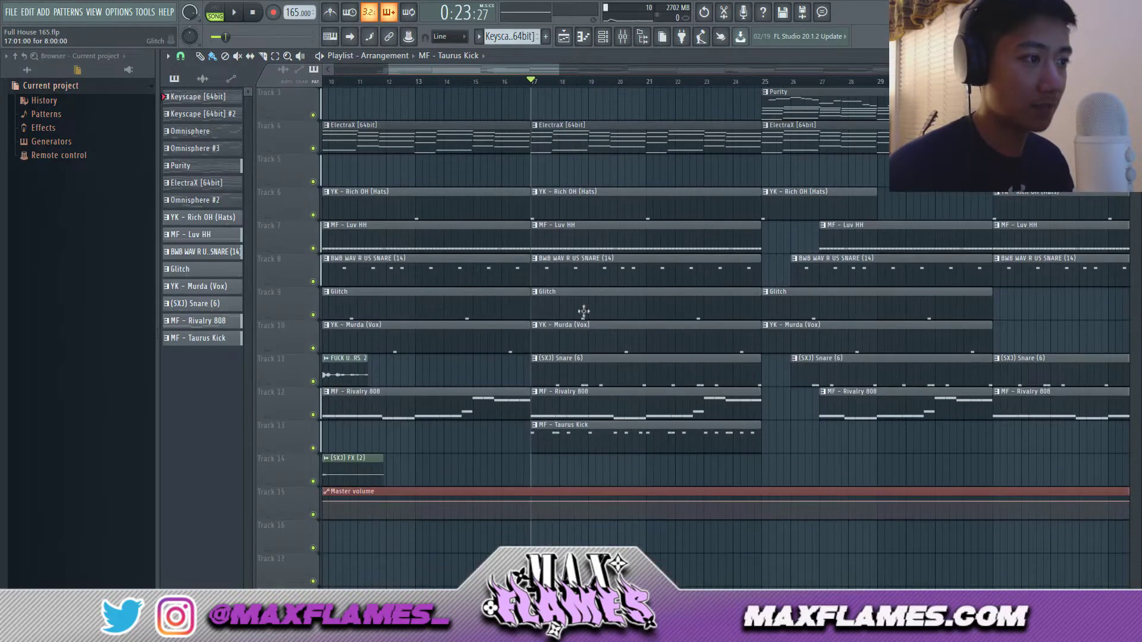
pyautogui.scroll(-2, 583, 398)
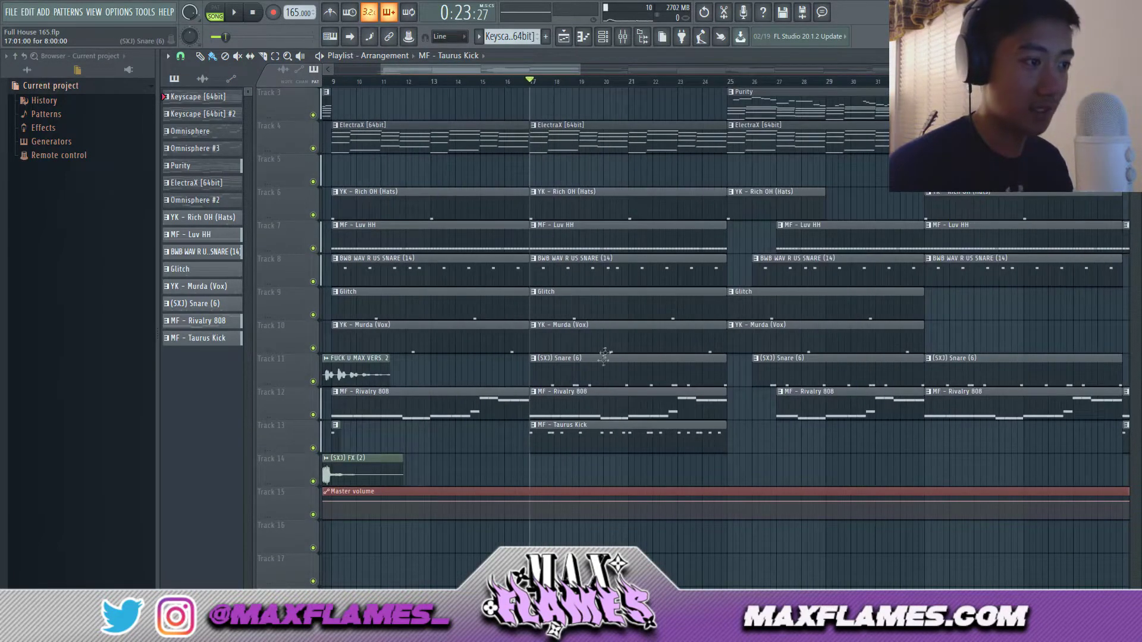
pyautogui.scroll(2, 562, 316)
pyautogui.scroll(-2, 521, 88)
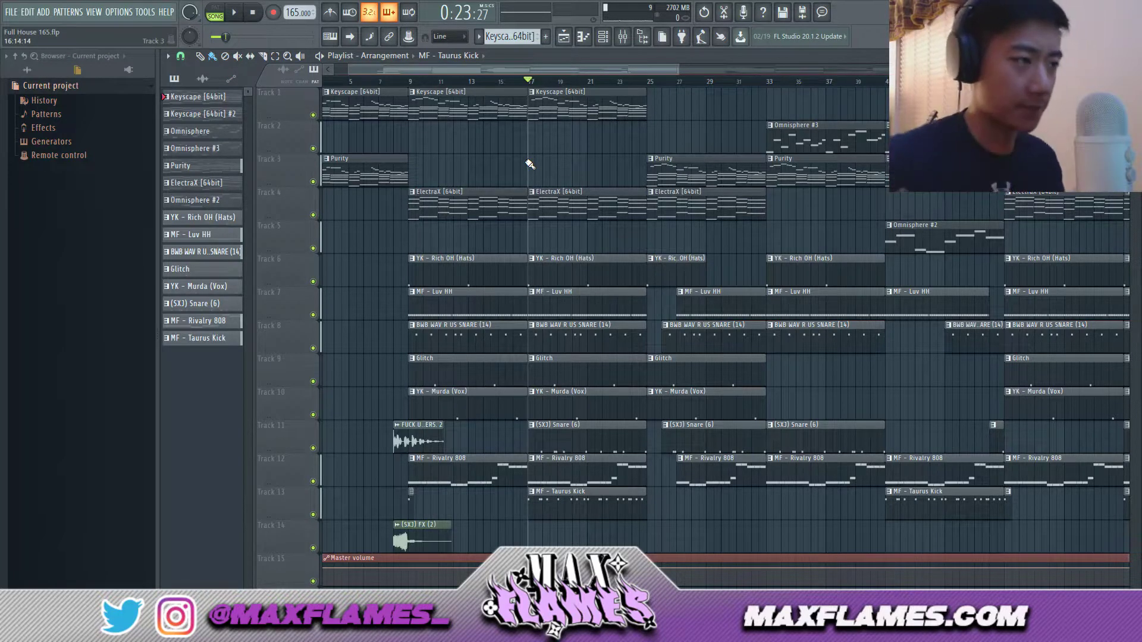
# - Examine the arrangement between bars 25 and 49 and place the playhead just before bar 25
pyautogui.scroll(-3, 526, 172)
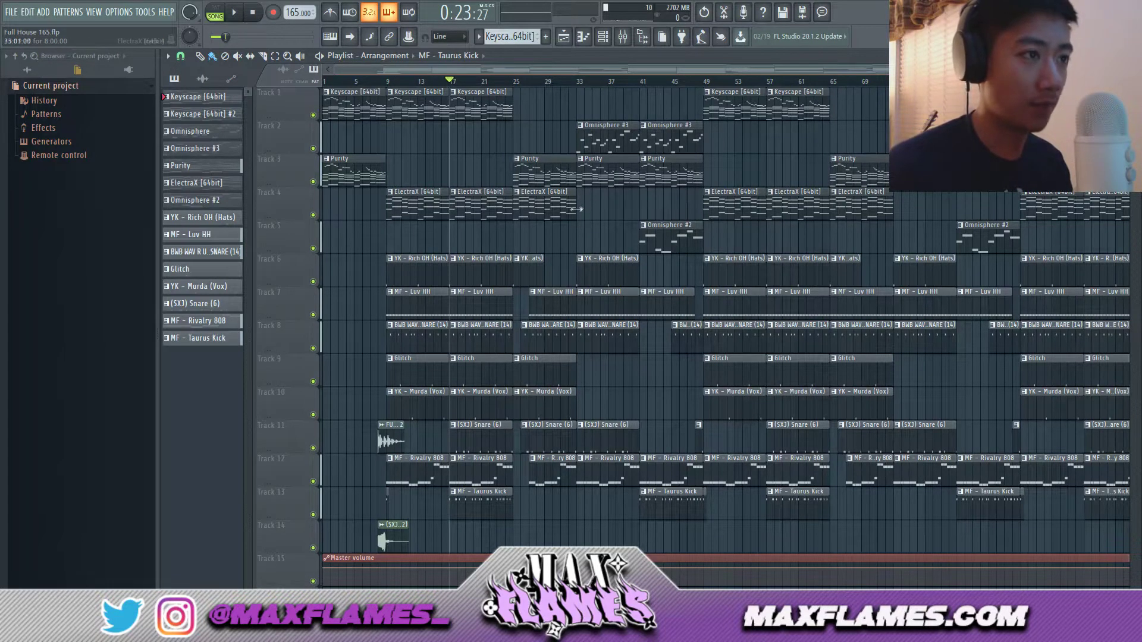
pyautogui.scroll(3, 574, 214)
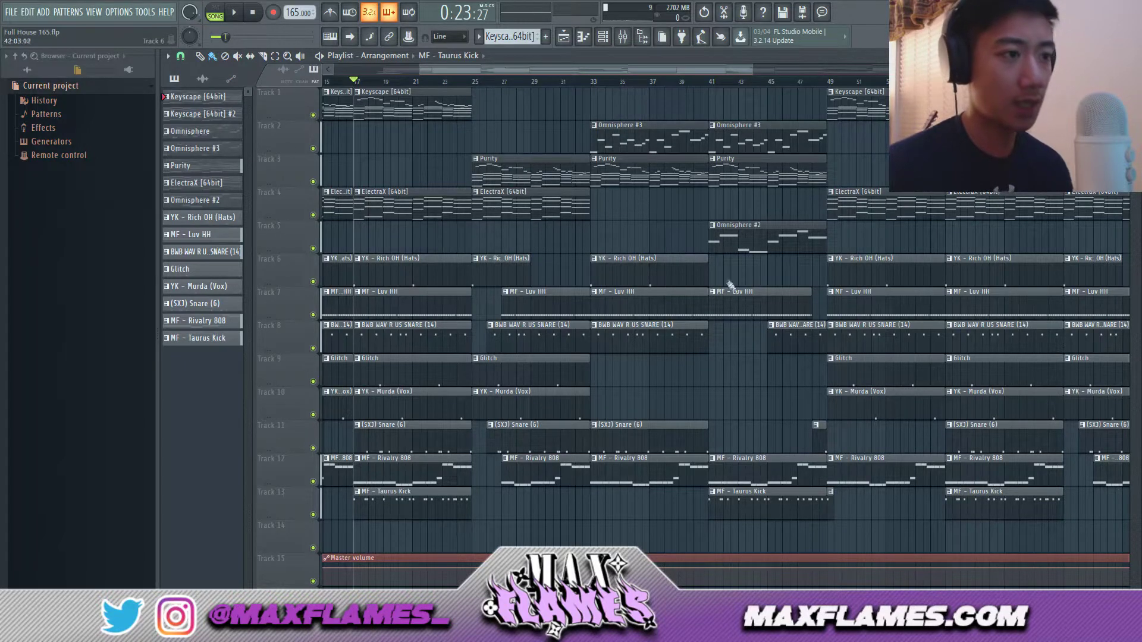
pyautogui.scroll(2, 755, 438)
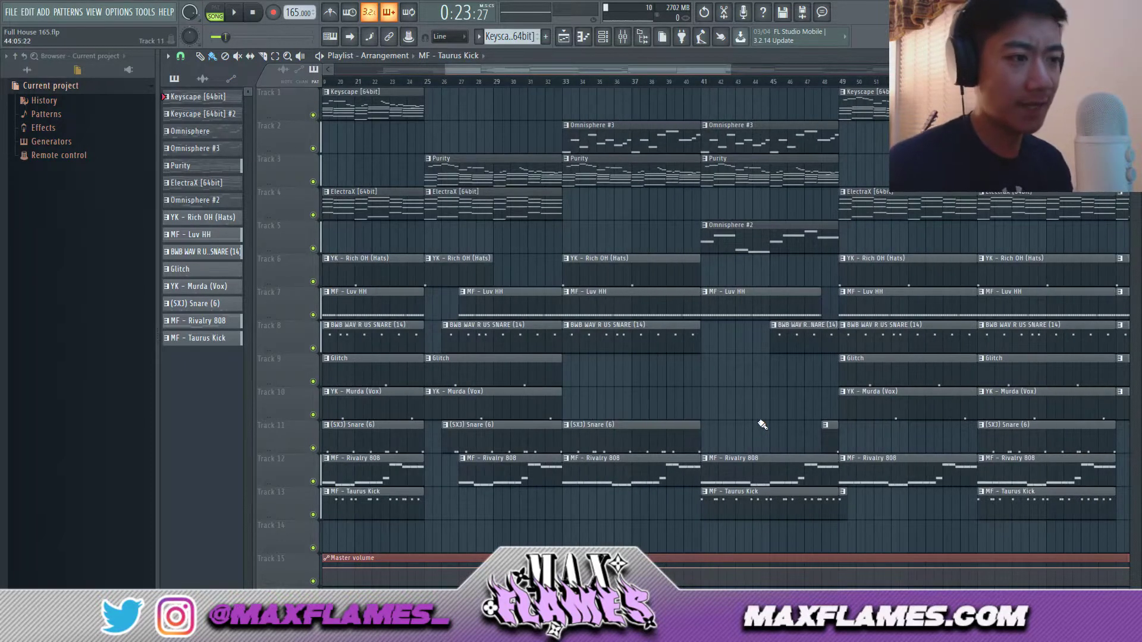
pyautogui.scroll(-3, 759, 432)
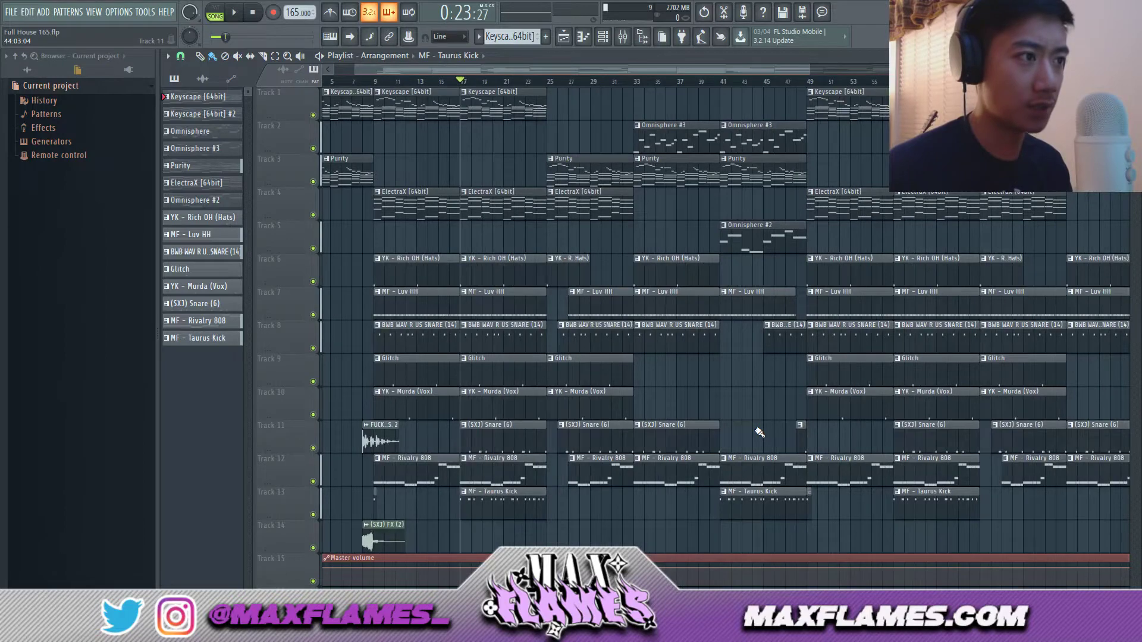
pyautogui.scroll(2, 759, 433)
pyautogui.scroll(2, 757, 433)
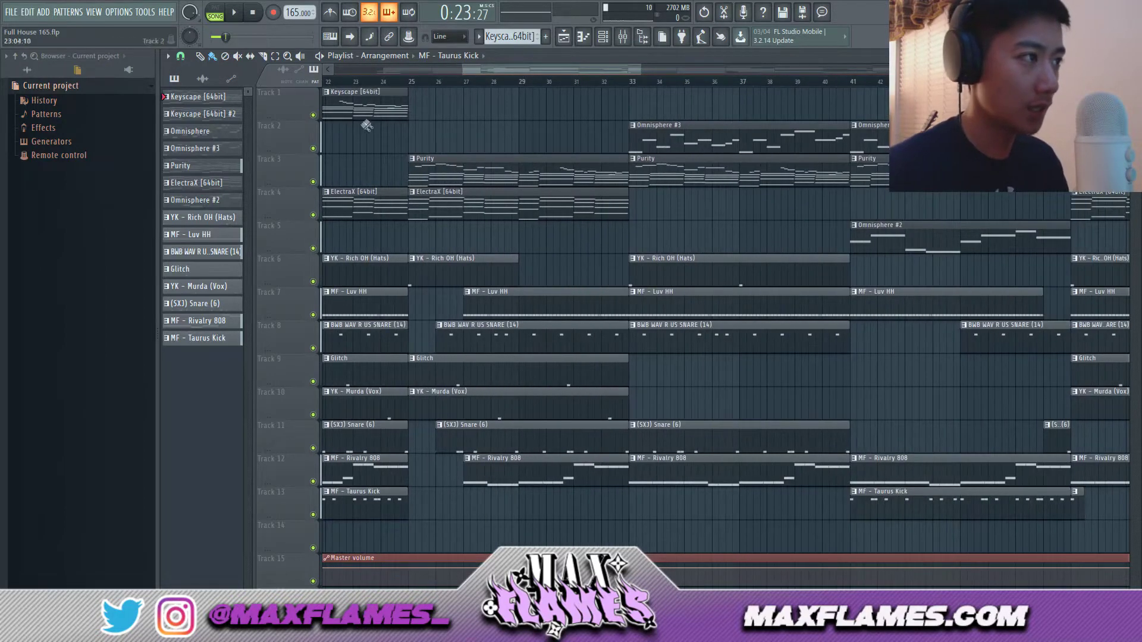
pyautogui.scroll(2, 386, 126)
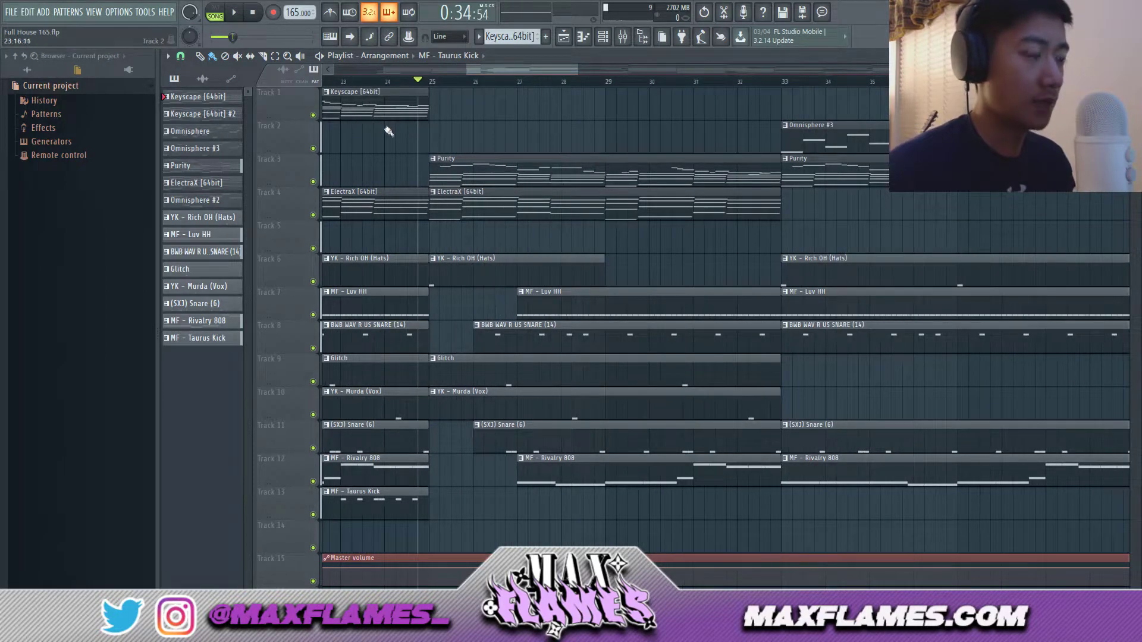
pyautogui.scroll(-4, 393, 139)
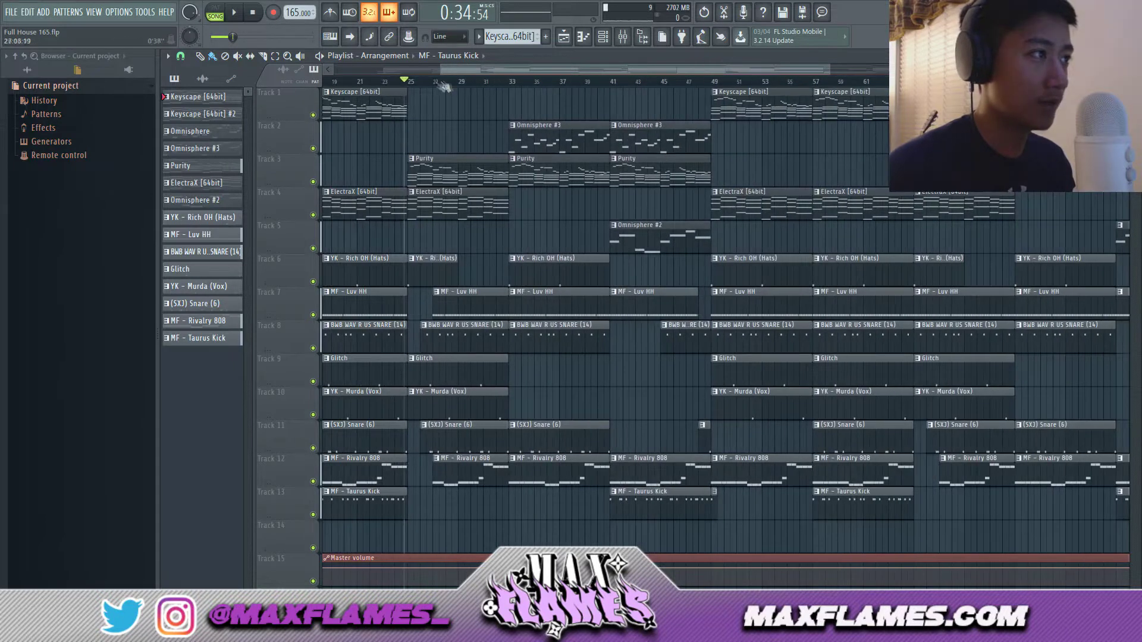
# - Place the playhead just before bar 25 and play the section that starts there, with the Purity and ElectraX clips
pyautogui.scroll(3, 450, 77)
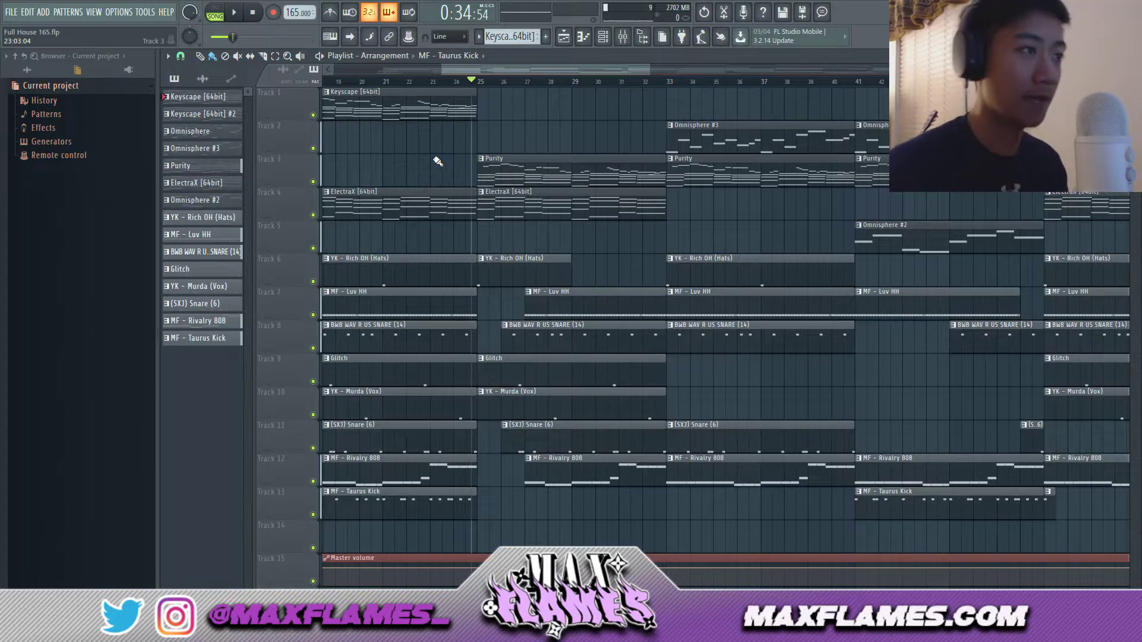
pyautogui.scroll(4, 447, 161)
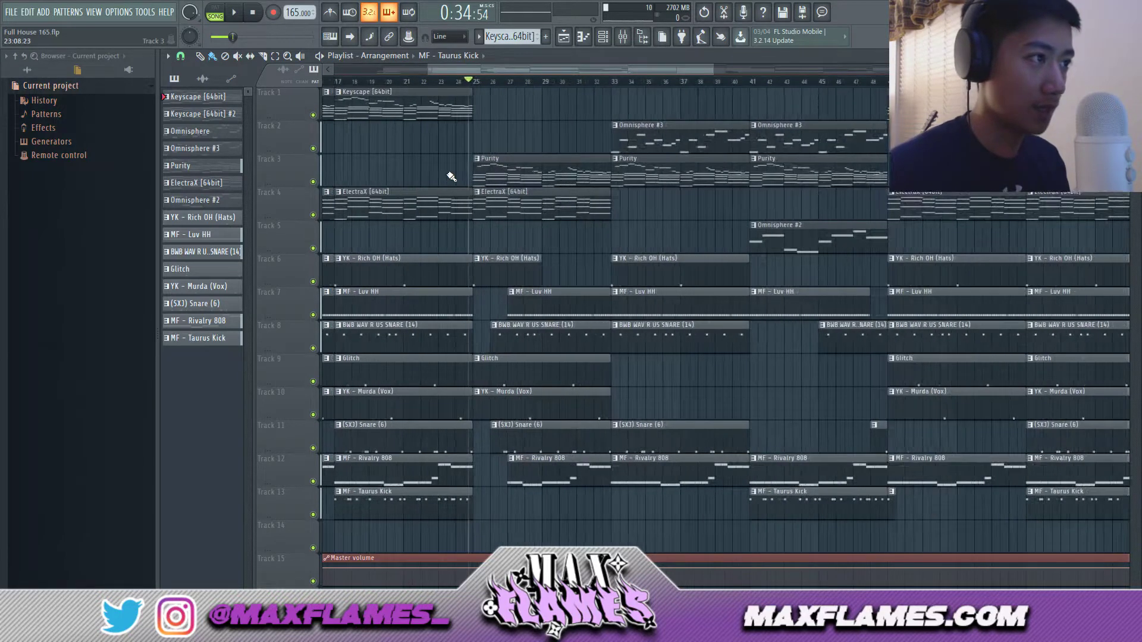
pyautogui.click(510, 84)
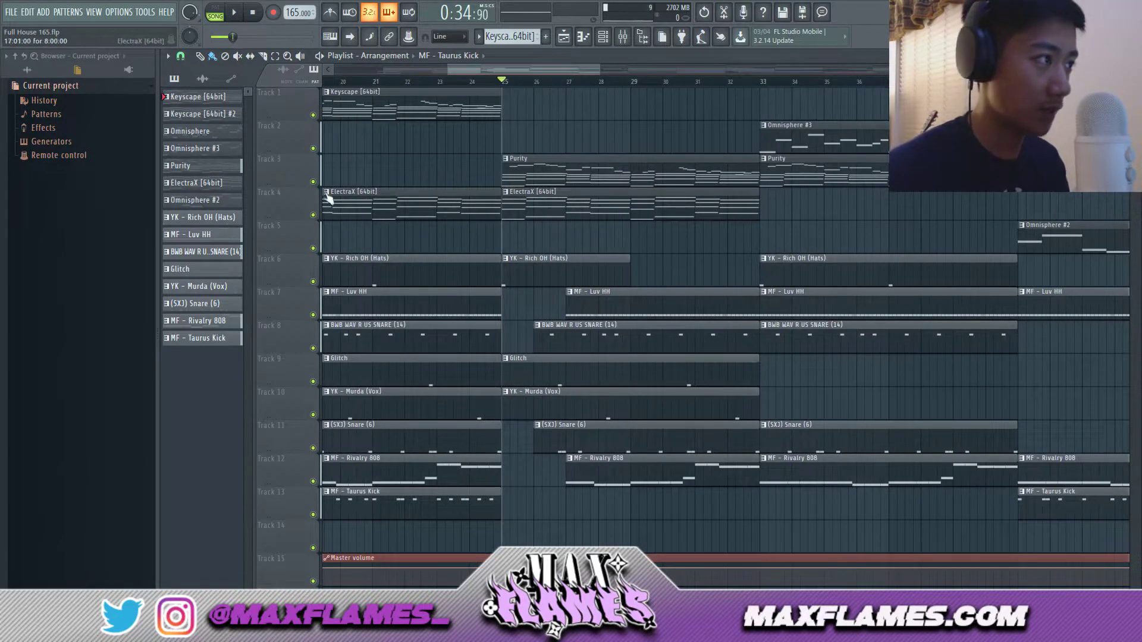
pyautogui.press('space')
pyautogui.scroll(-4, 561, 134)
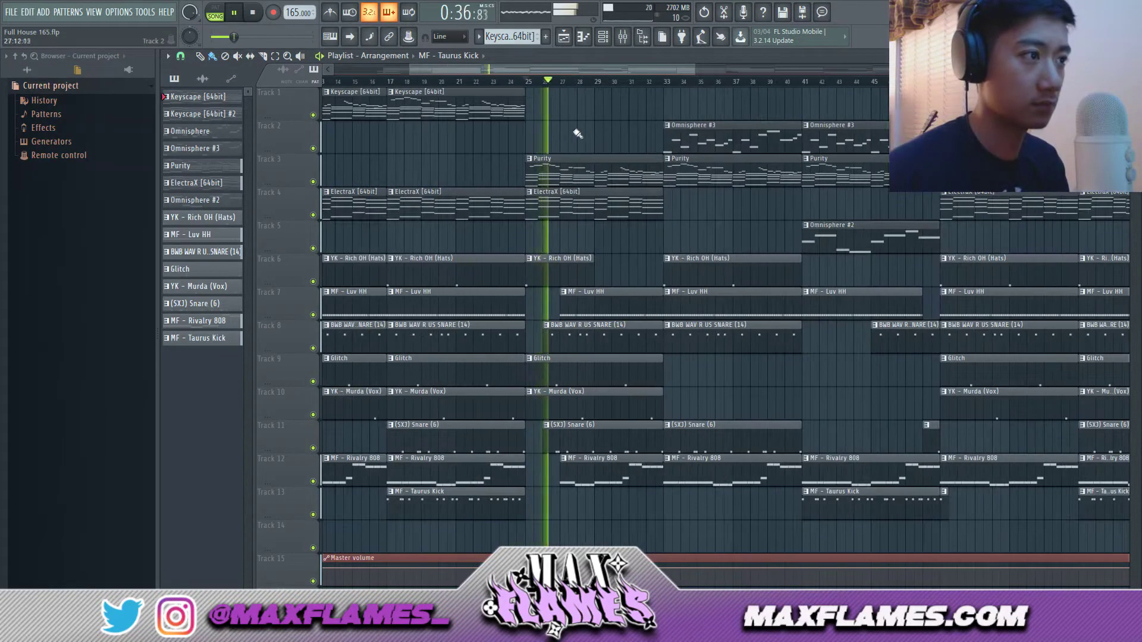
pyautogui.scroll(3, 576, 163)
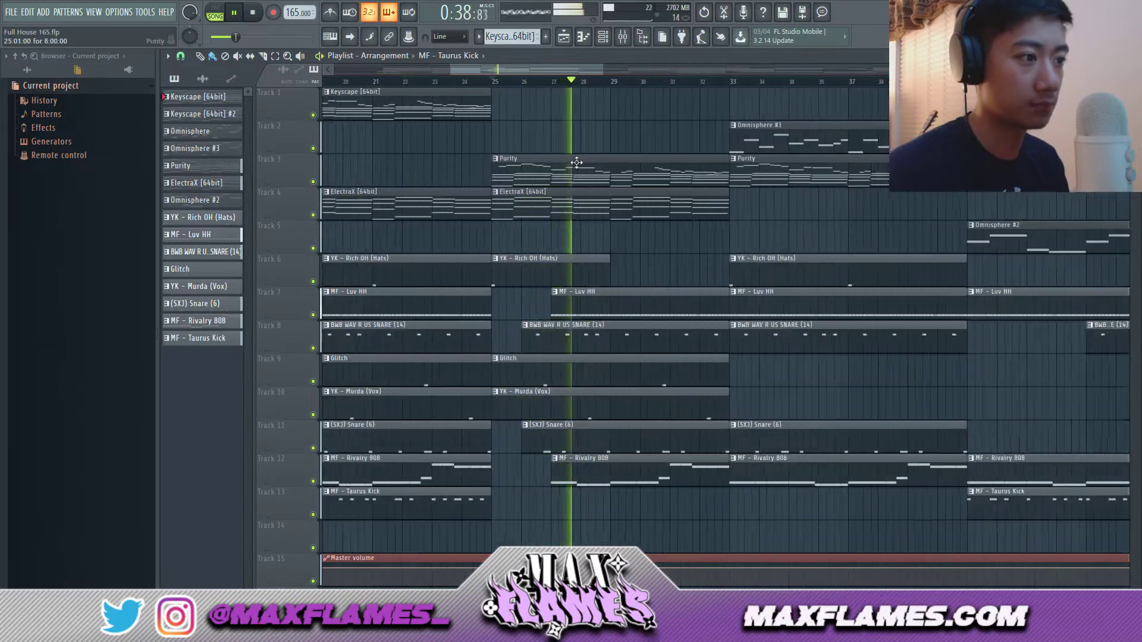
pyautogui.scroll(-6, 576, 162)
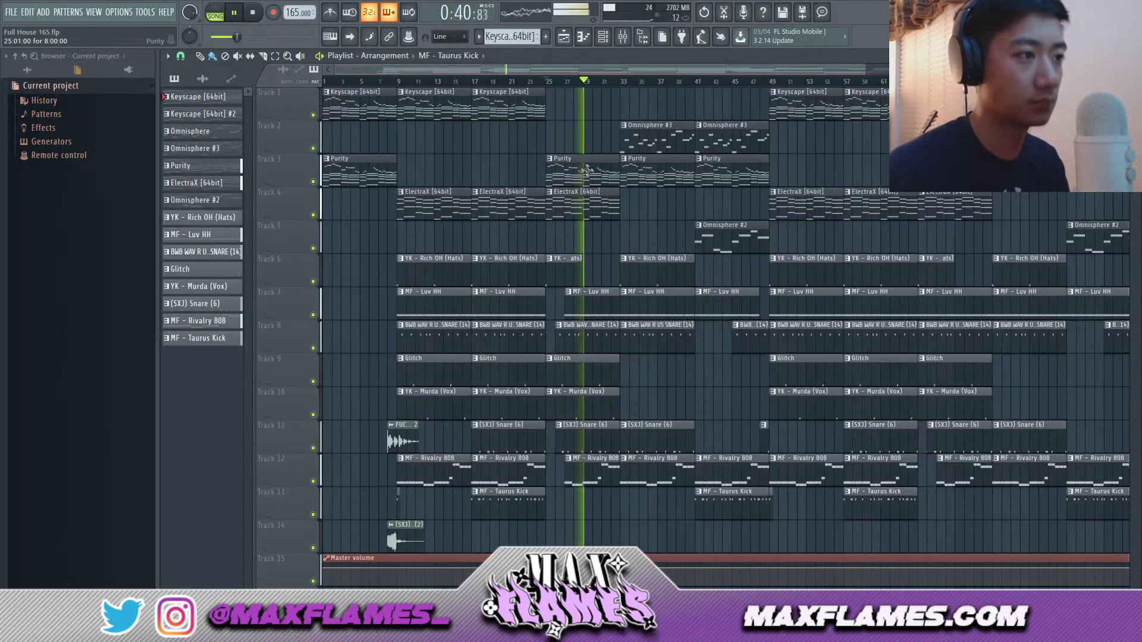
pyautogui.press('space')
# - Place the playhead at bar 24 and audition the transition through the bar 25 section into the one at bar 33
pyautogui.scroll(8, 588, 166)
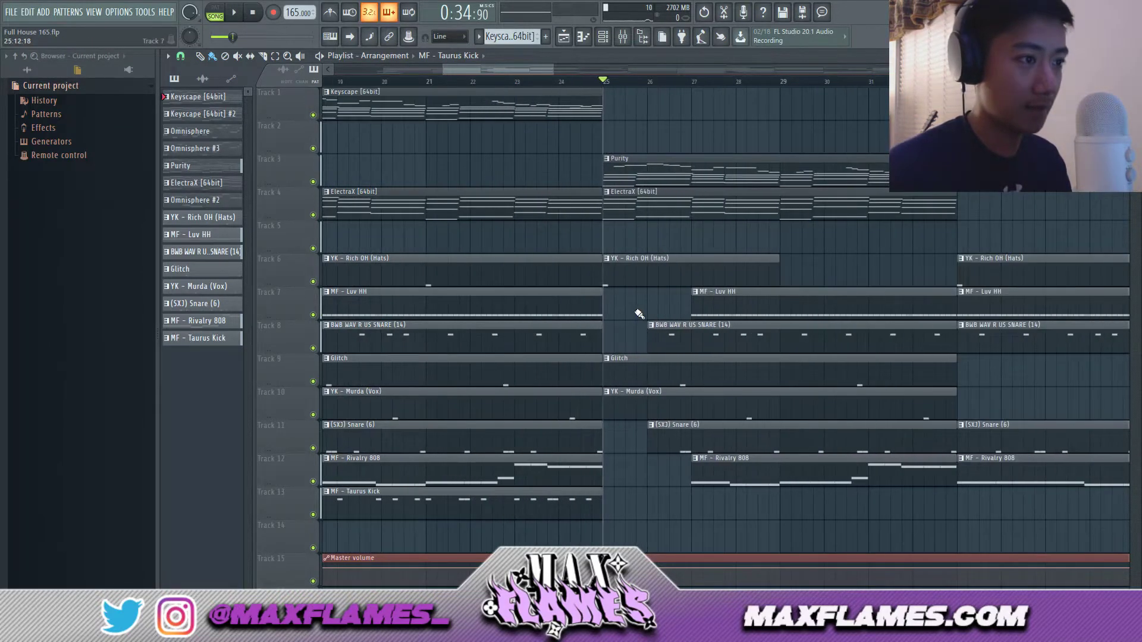
pyautogui.click(565, 82)
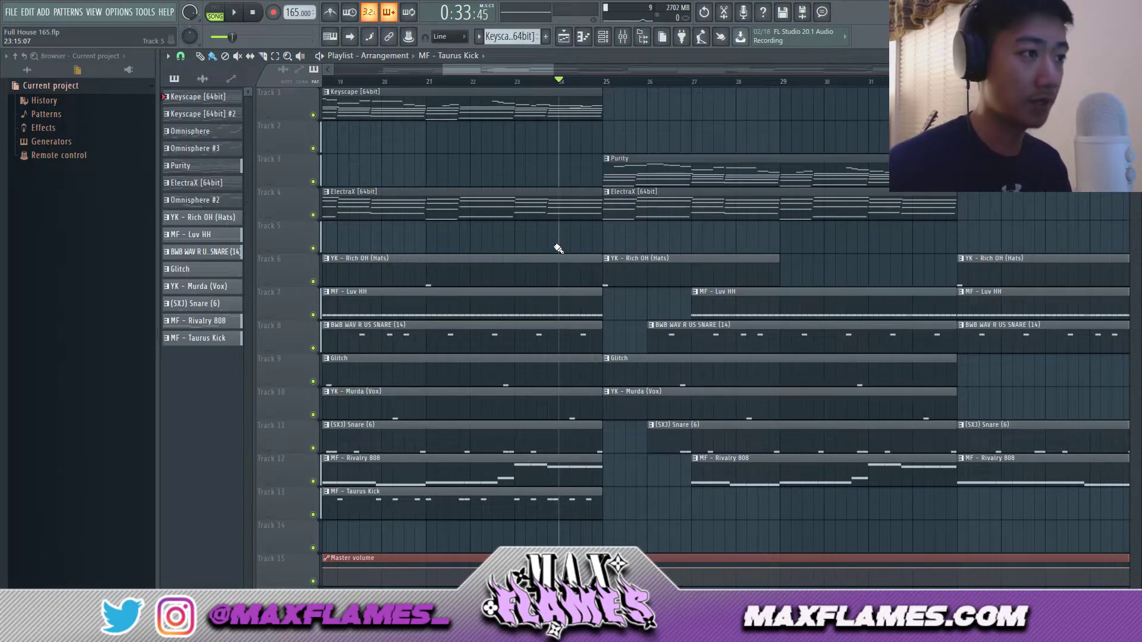
pyautogui.press('space')
pyautogui.scroll(-3, 738, 309)
pyautogui.press('space')
pyautogui.scroll(3, 725, 381)
pyautogui.scroll(-3, 669, 476)
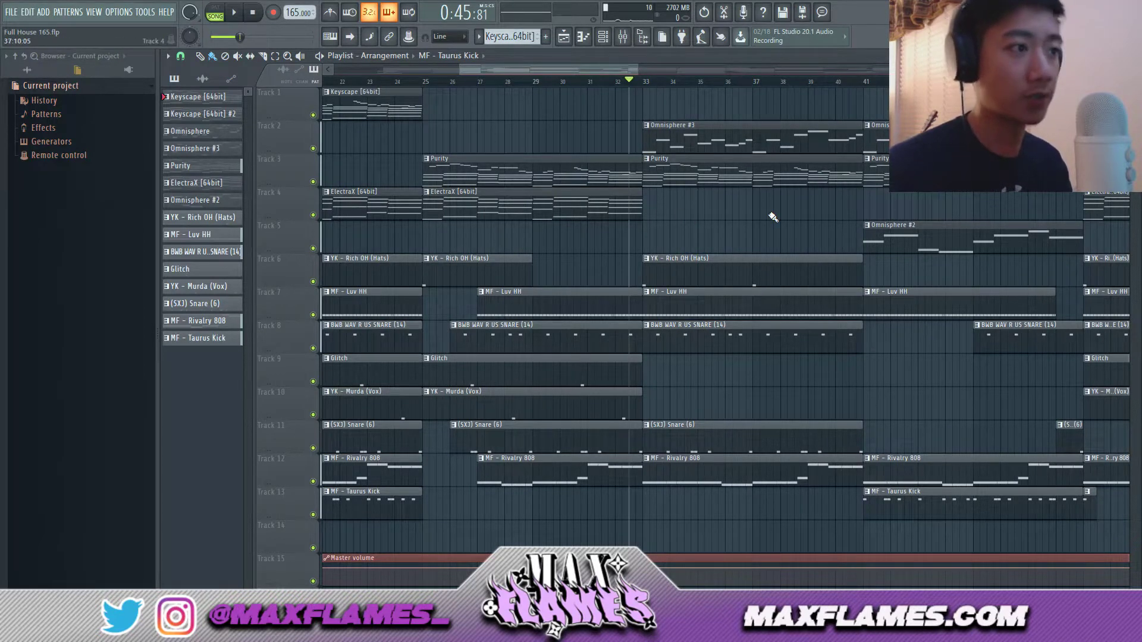
pyautogui.press('space')
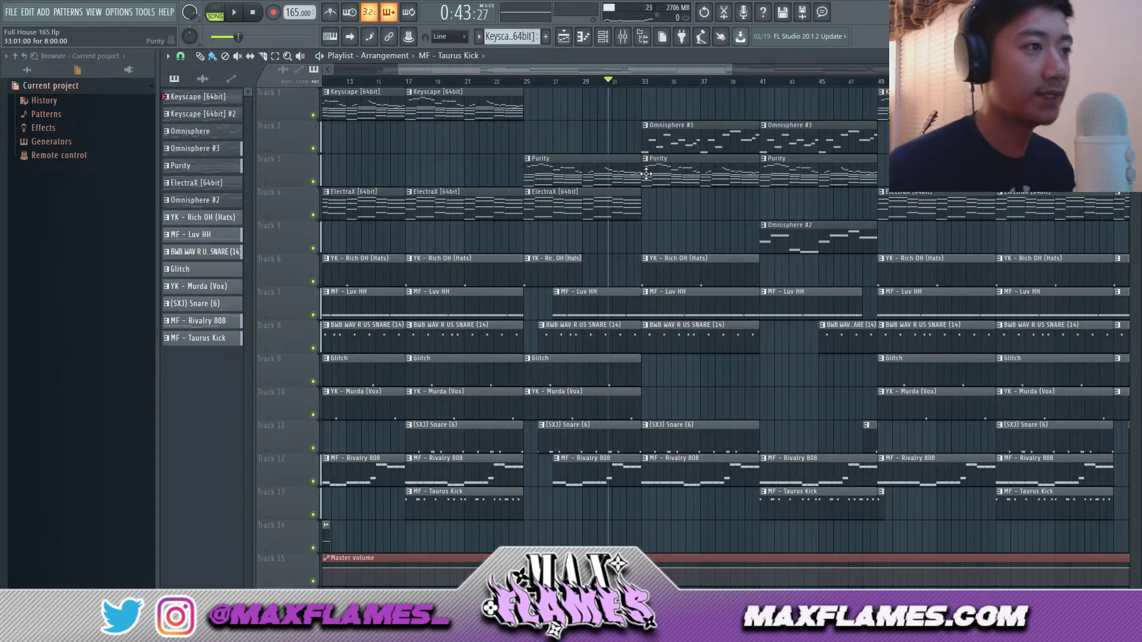
# - Place the playhead just before bar 33 and examine the Omnisphere #3, Purity and drum clips in that section
pyautogui.scroll(5, 646, 173)
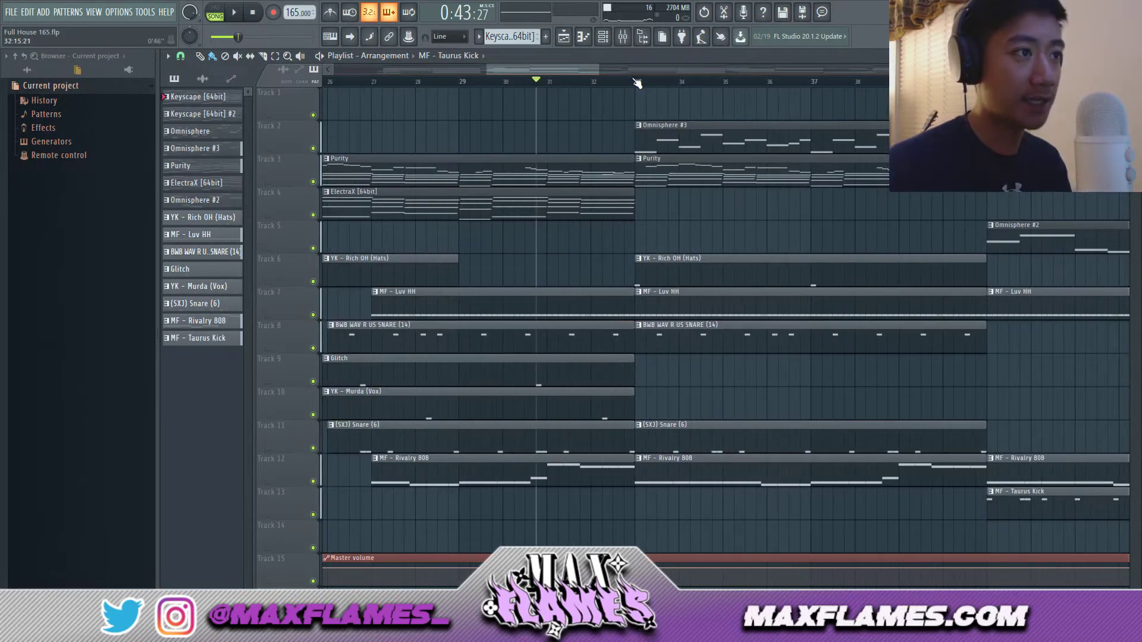
pyautogui.click(641, 85)
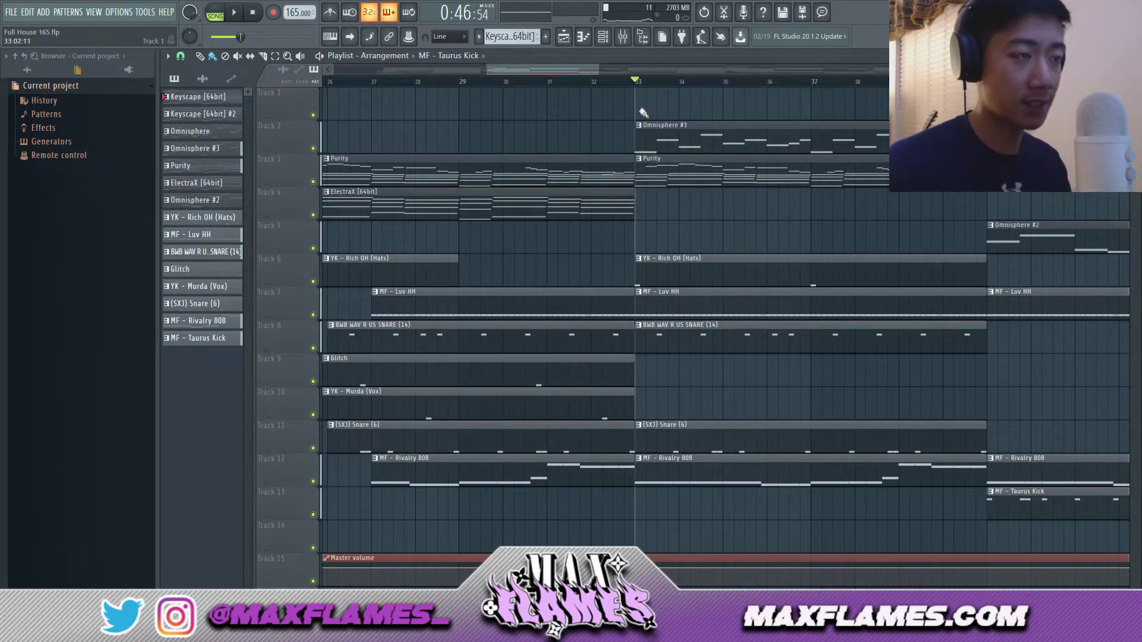
pyautogui.scroll(-3, 643, 111)
pyautogui.scroll(2, 681, 204)
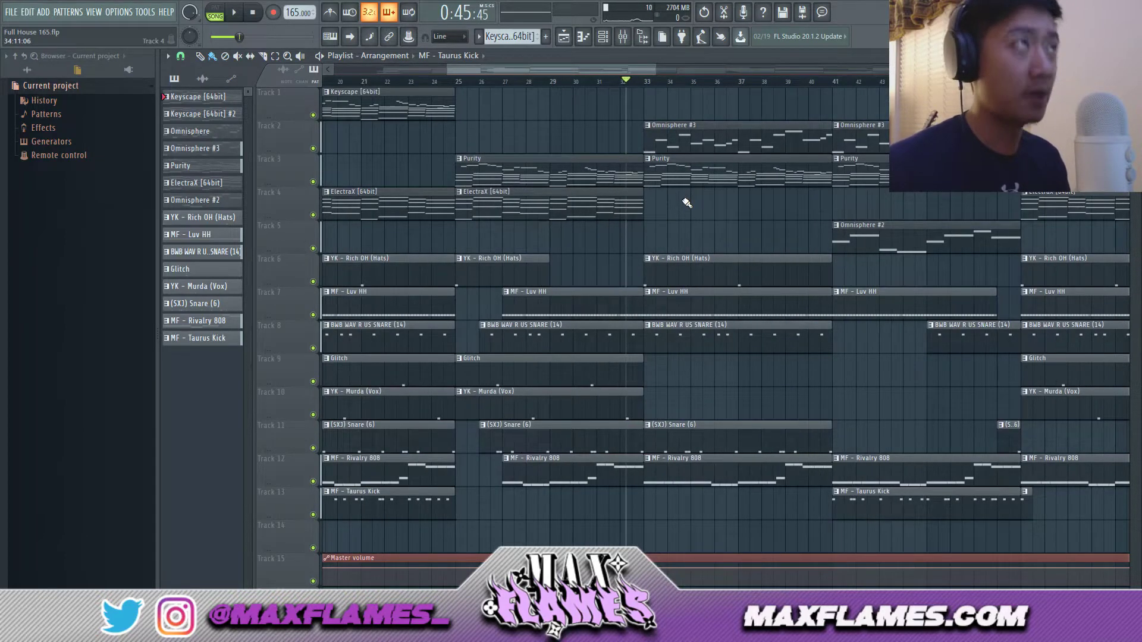
pyautogui.scroll(1, 684, 205)
pyautogui.scroll(-1, 665, 206)
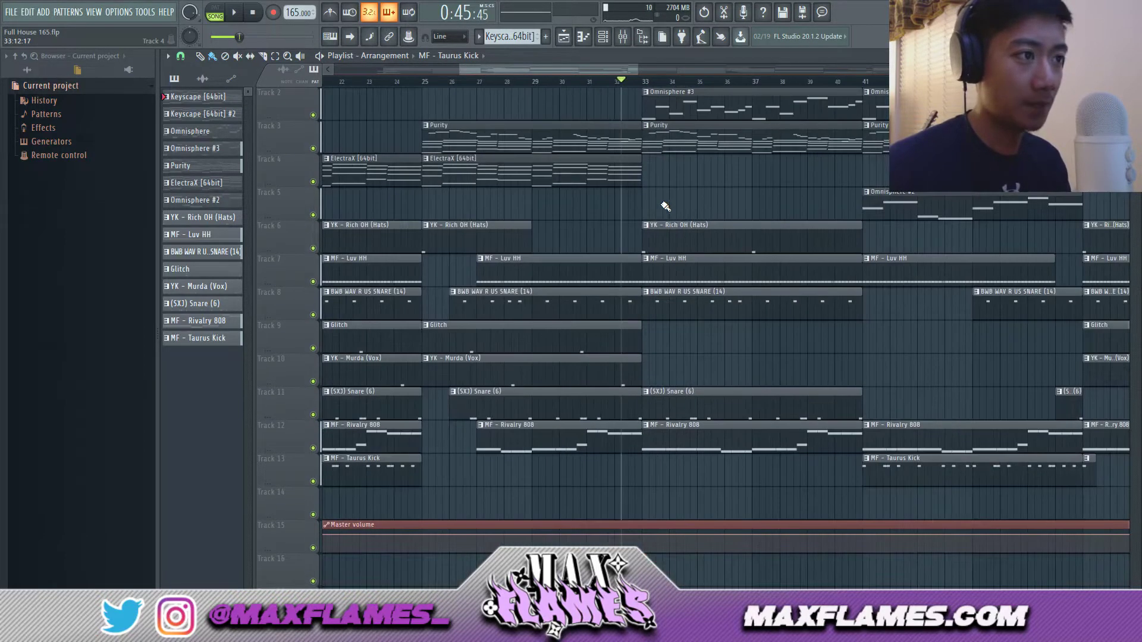
pyautogui.scroll(-3, 685, 191)
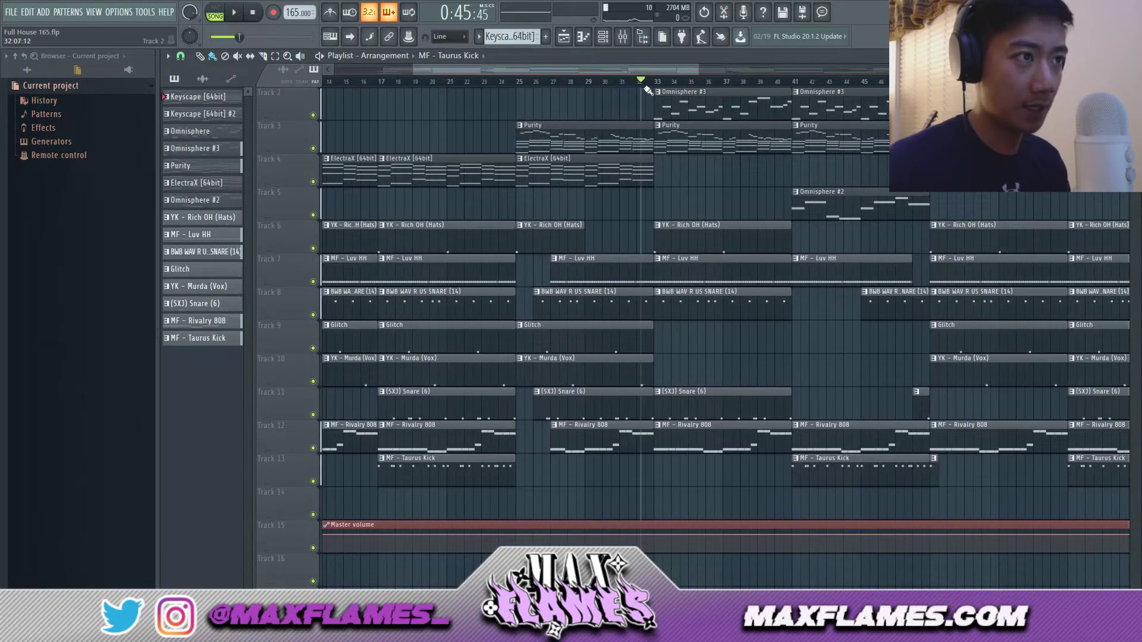
# - Place the playhead just before bar 41 and examine the melody, snare and kick clips between bars 41 and 49
pyautogui.scroll(-4, 702, 178)
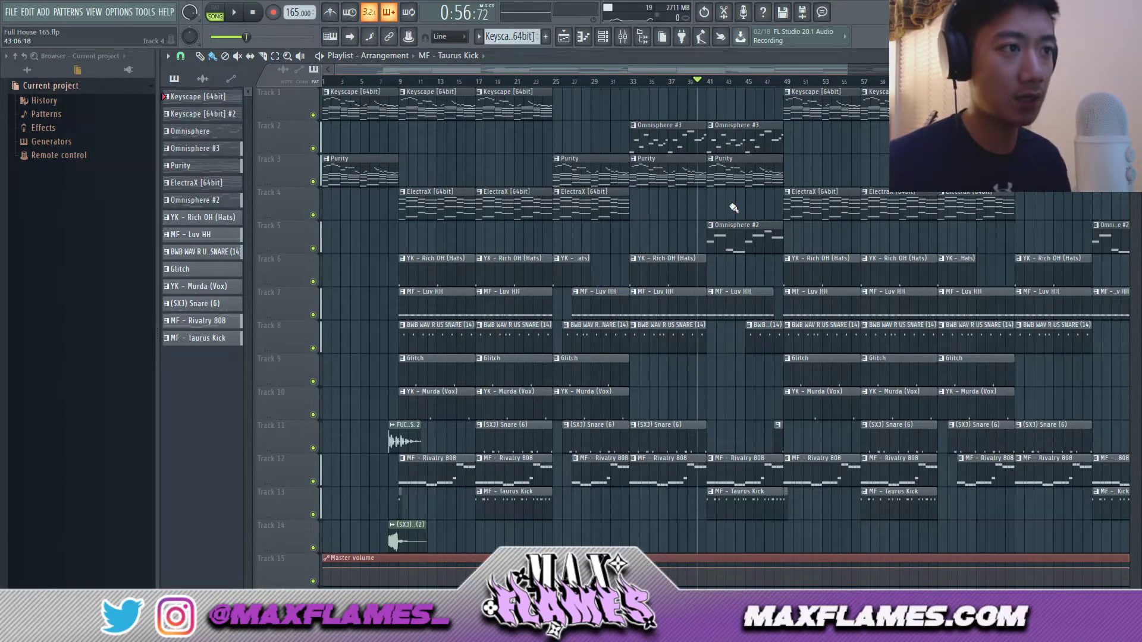
pyautogui.scroll(4, 731, 204)
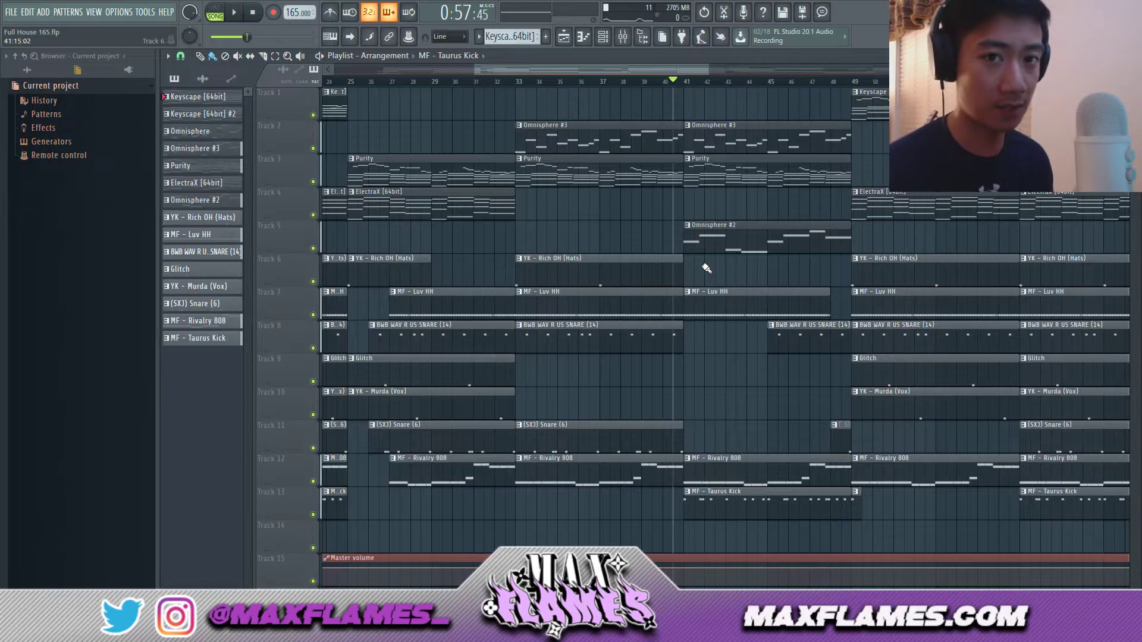
pyautogui.scroll(-3, 706, 268)
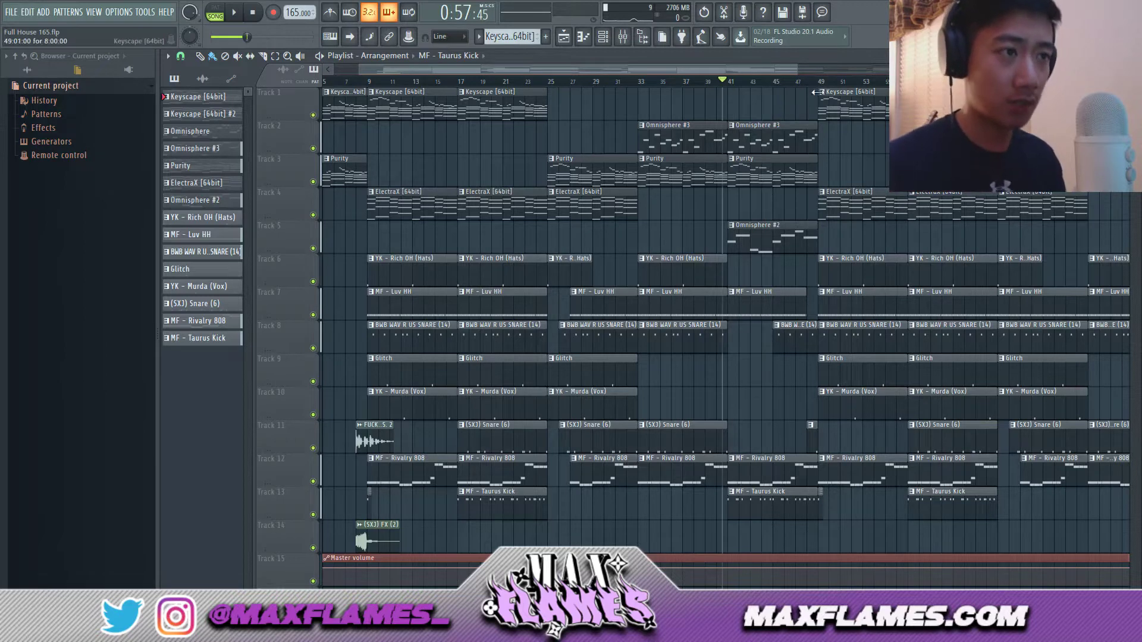
pyautogui.scroll(1, 749, 146)
pyautogui.scroll(1, 749, 145)
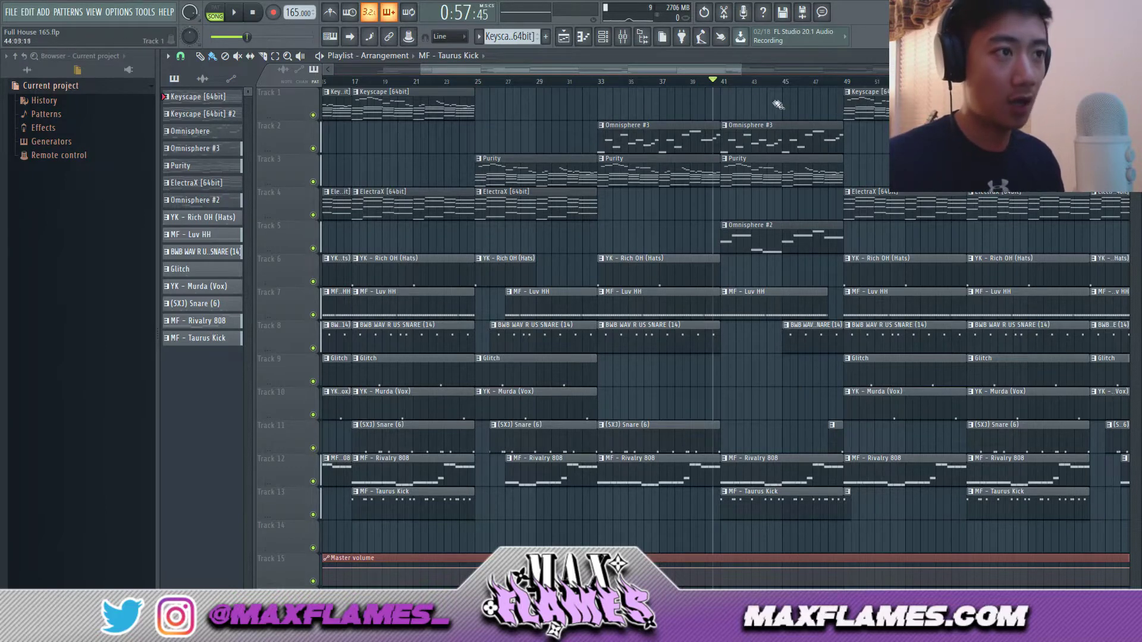
pyautogui.scroll(2, 777, 105)
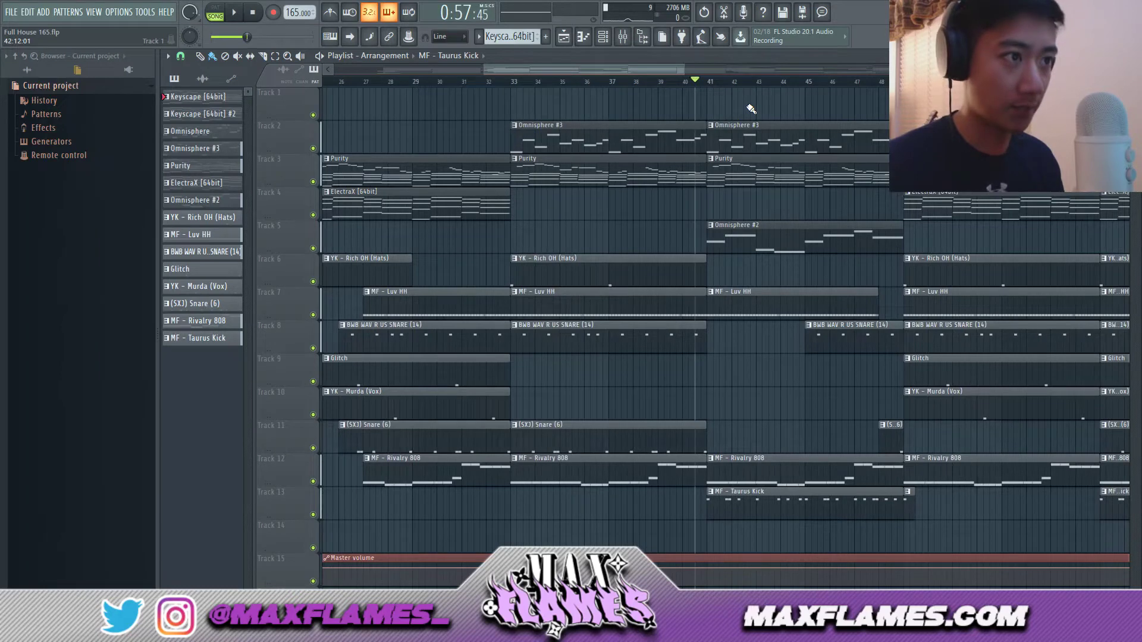
pyautogui.scroll(-2, 723, 109)
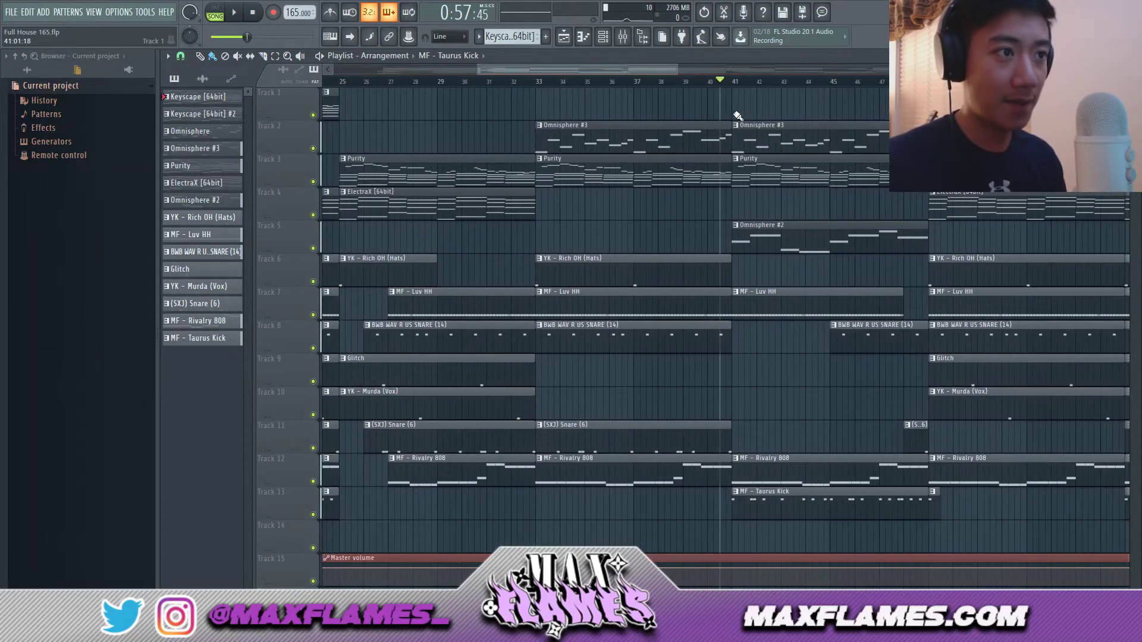
pyautogui.scroll(3, 771, 214)
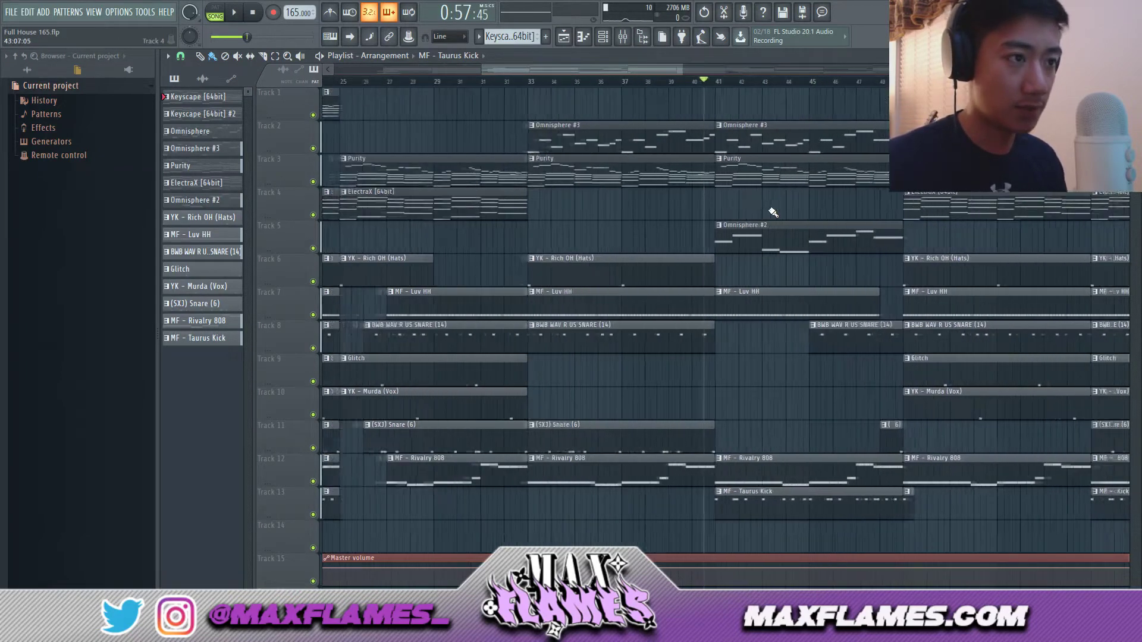
# - Play the section from just before bar 41 up to the end of bar 48
pyautogui.press('space')
pyautogui.scroll(-2, 841, 395)
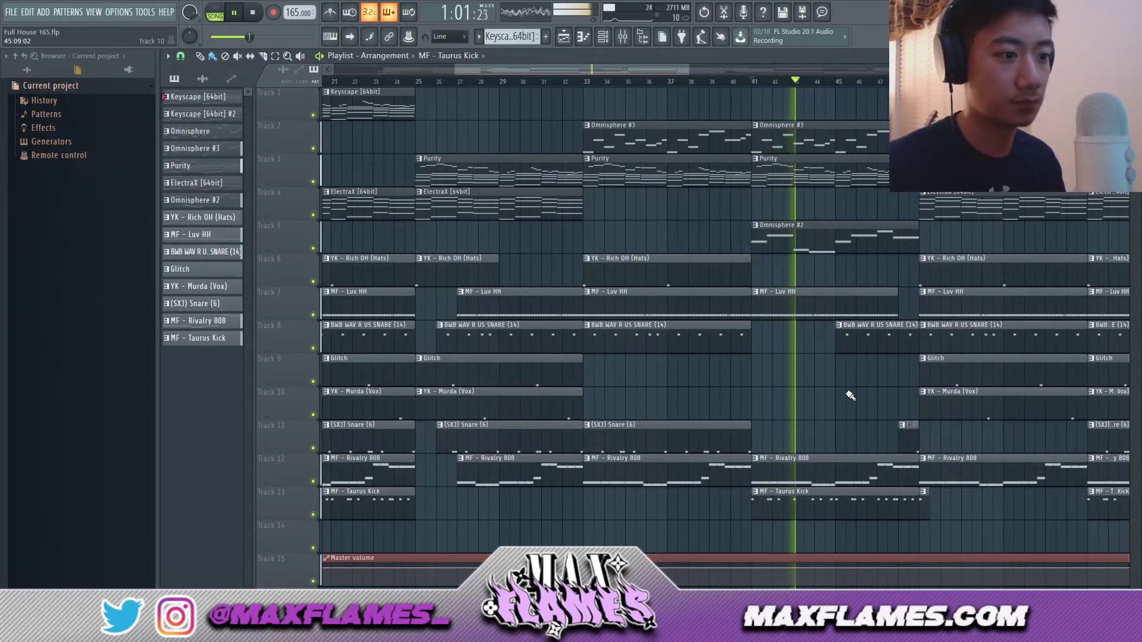
pyautogui.scroll(-3, 848, 395)
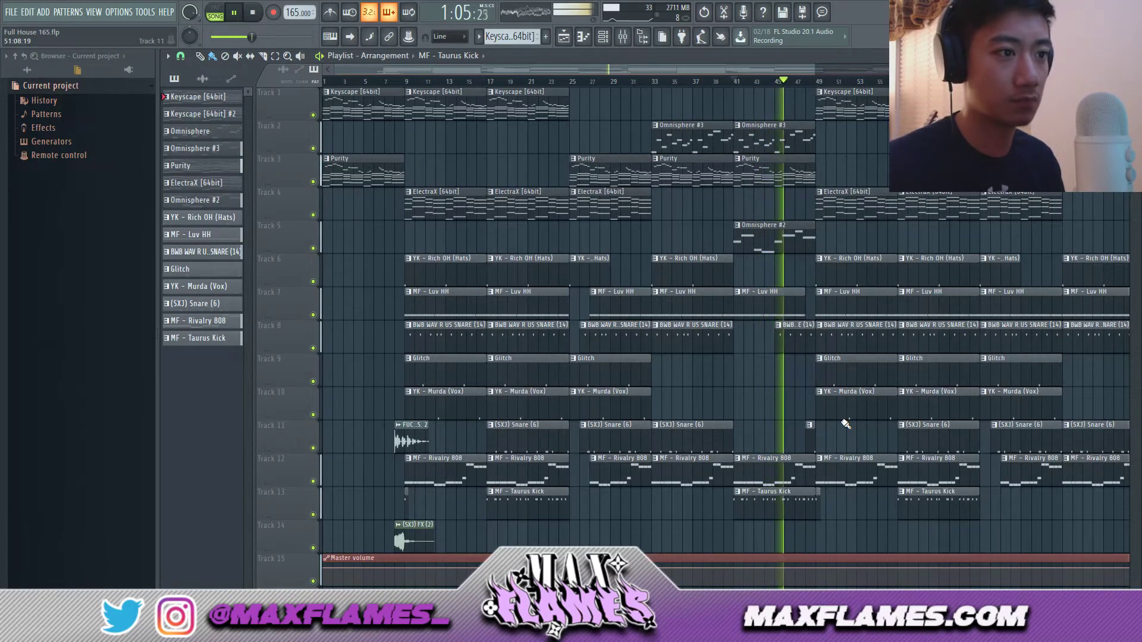
pyautogui.scroll(1, 844, 422)
pyautogui.scroll(3, 846, 423)
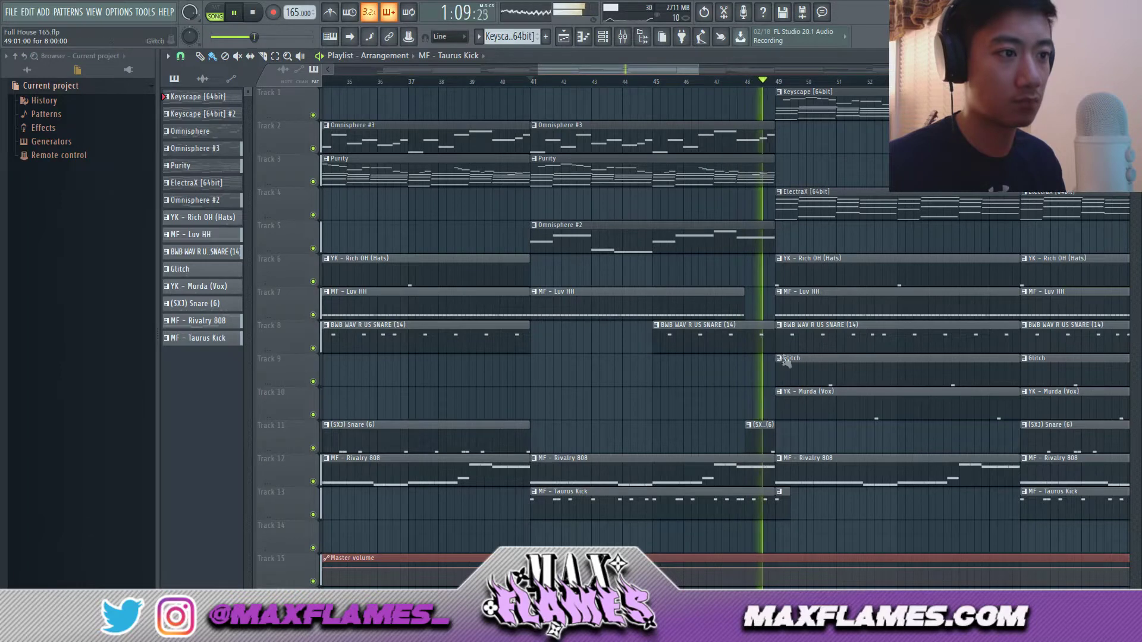
pyautogui.press('space')
# - Place the playhead near bar 47 and examine the MF - Luv HH gap and the short (SXJ) Snare (6) clip before bar 49
pyautogui.click(724, 83)
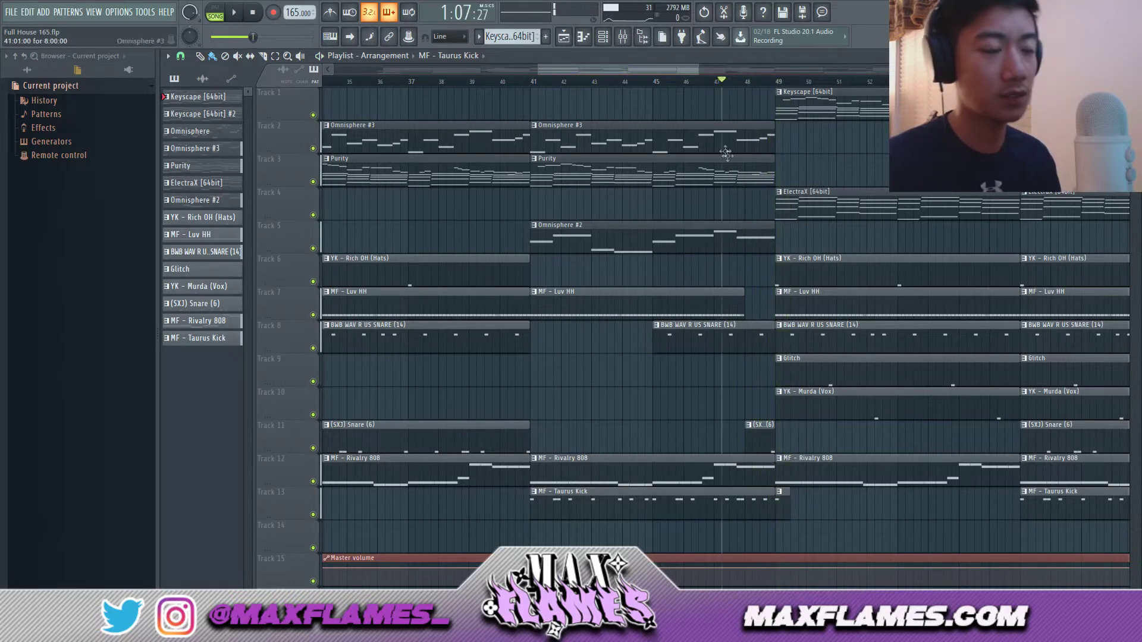
pyautogui.scroll(3, 753, 254)
pyautogui.scroll(-4, 753, 254)
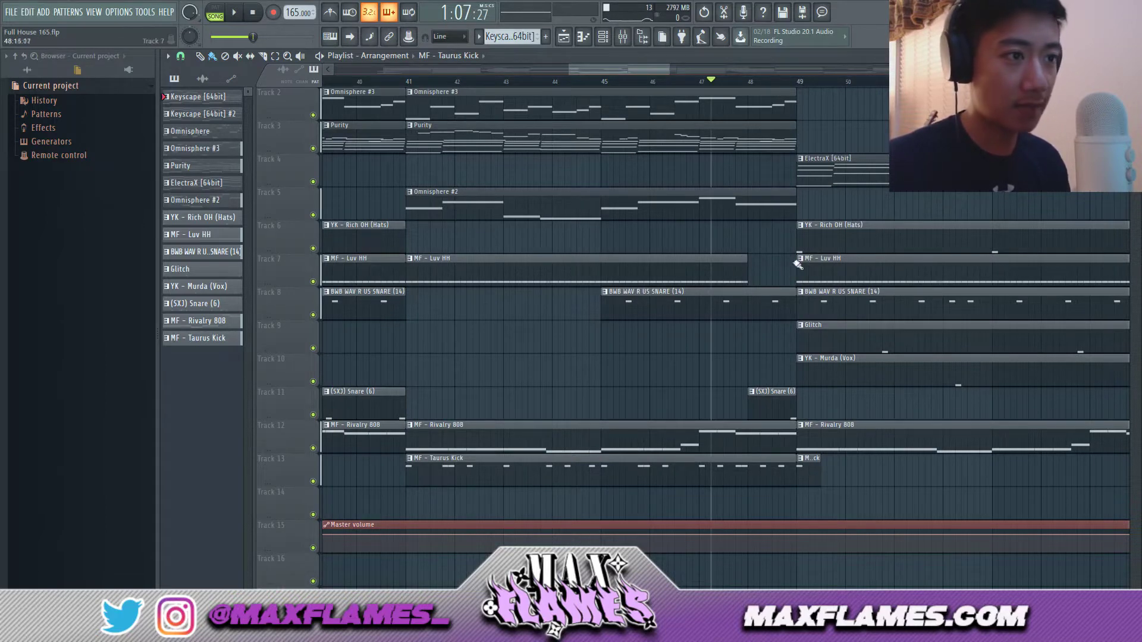
pyautogui.scroll(4, 793, 268)
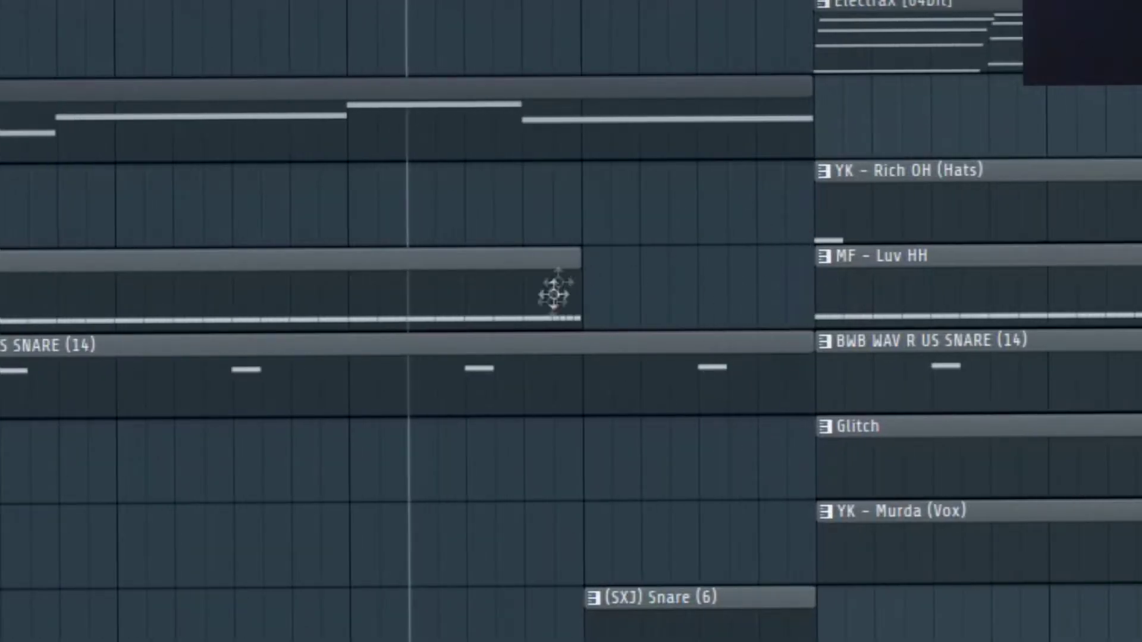
pyautogui.scroll(-4, 574, 298)
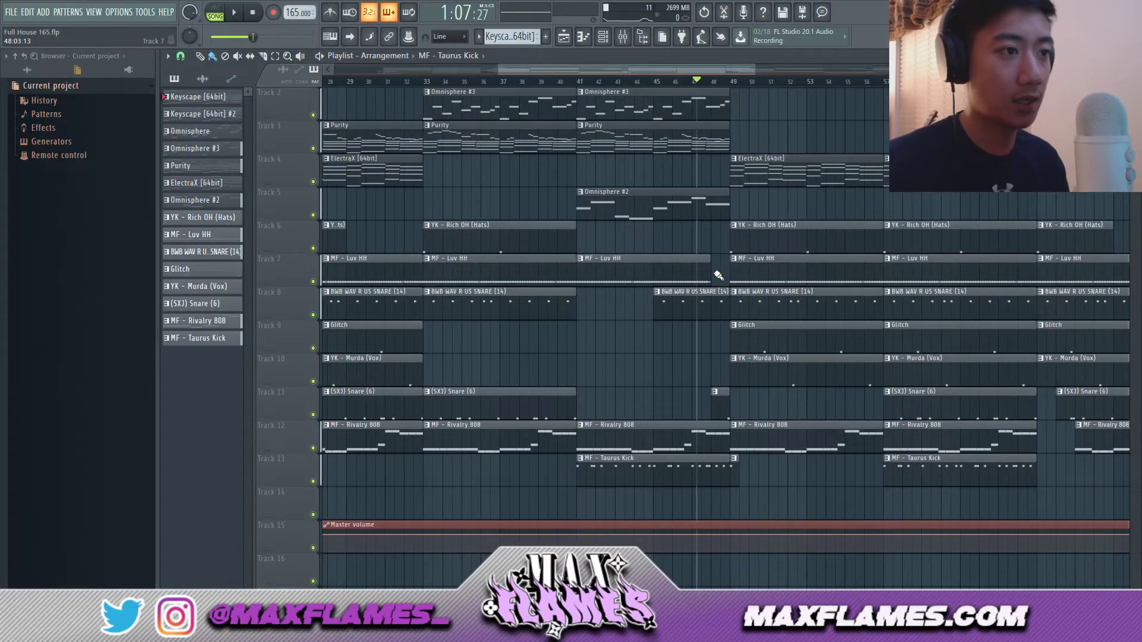
pyautogui.scroll(3, 717, 271)
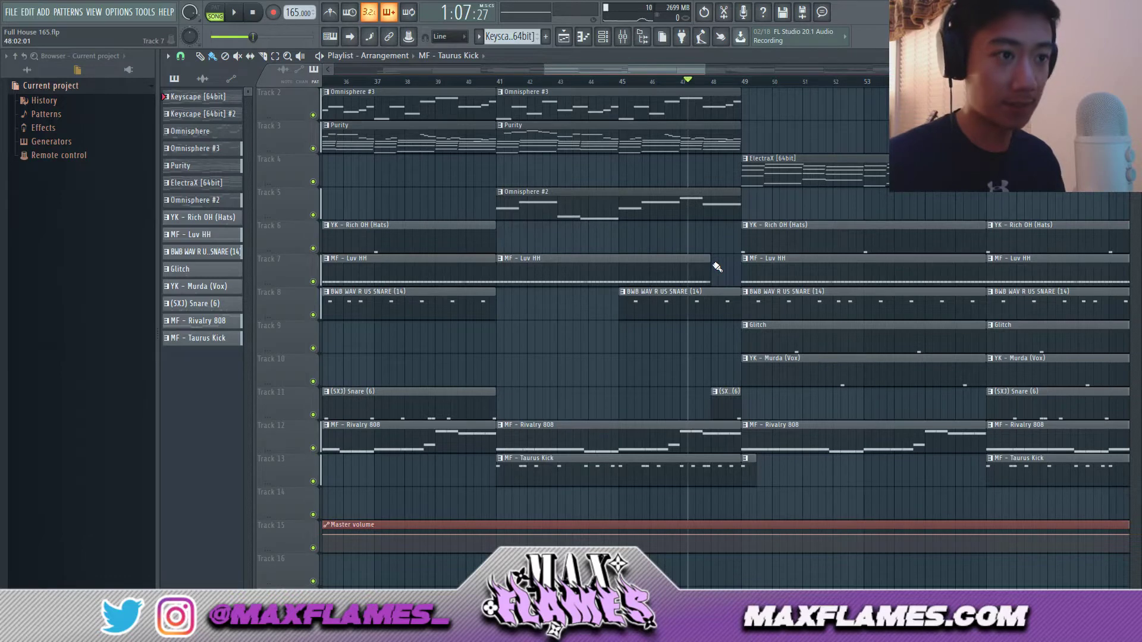
# - Try duplicating a 24-bar section of melody and drum clips to bar 89, and undo the copies
pyautogui.scroll(-5, 717, 268)
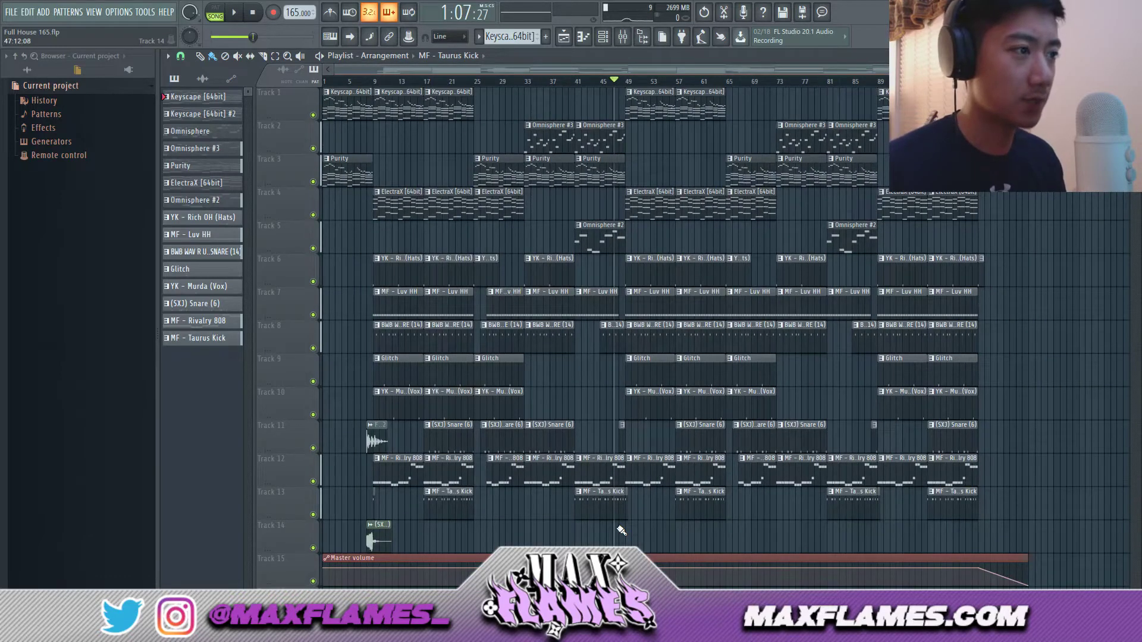
pyautogui.moveTo(626, 540); pyautogui.dragTo(735, 409)
pyautogui.hotkey('ctrl', 'z')
pyautogui.moveTo(767, 536); pyautogui.dragTo(896, 100)
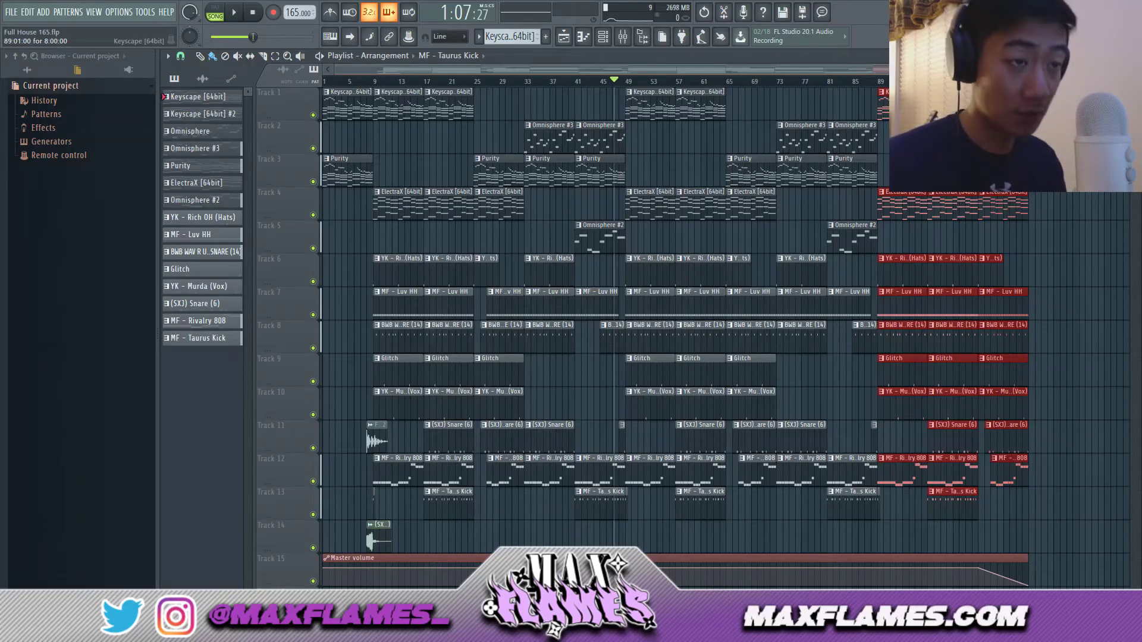
pyautogui.hotkey('ctrl', 'z')
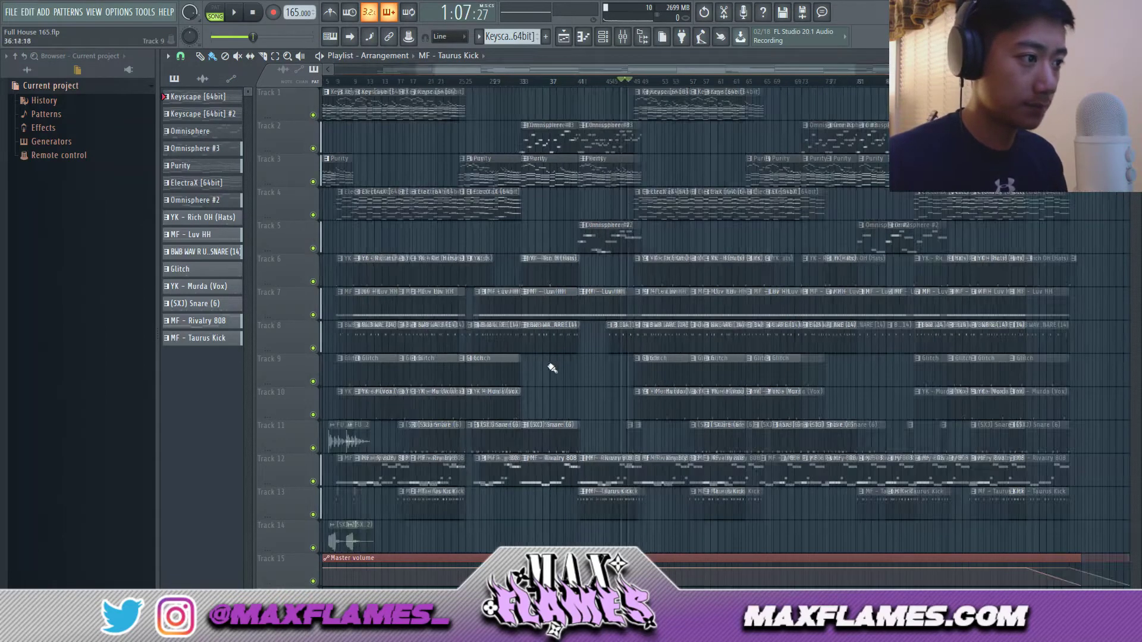
# - Reposition the playhead before the verse and play the arrangement through the verse section
pyautogui.click(489, 82)
pyautogui.scroll(1, 460, 131)
pyautogui.scroll(-1, 460, 131)
pyautogui.press('space')
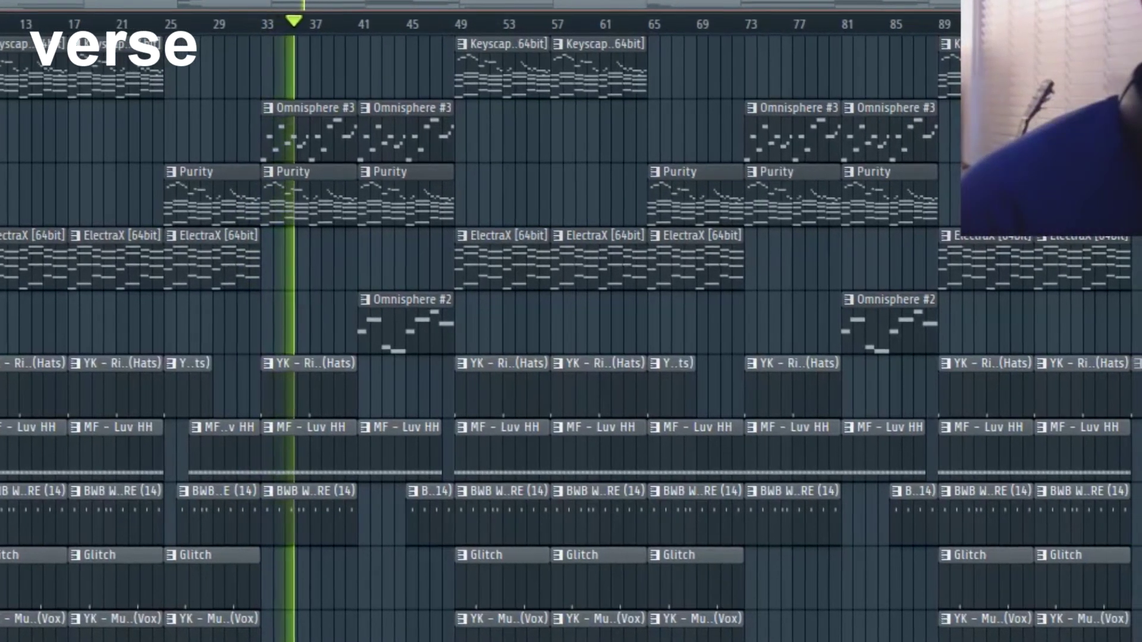
# - Place the playhead at bar 41 and examine how the clips of that section lead into bar 49
pyautogui.scroll(5, 255, 291)
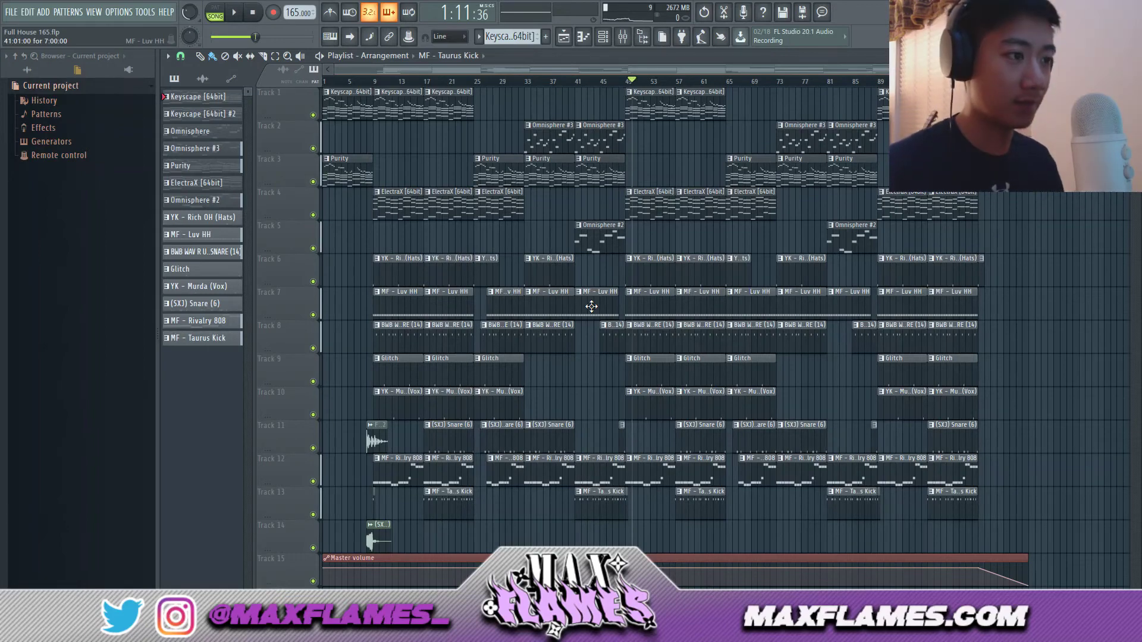
pyautogui.click(581, 83)
pyautogui.scroll(4, 585, 107)
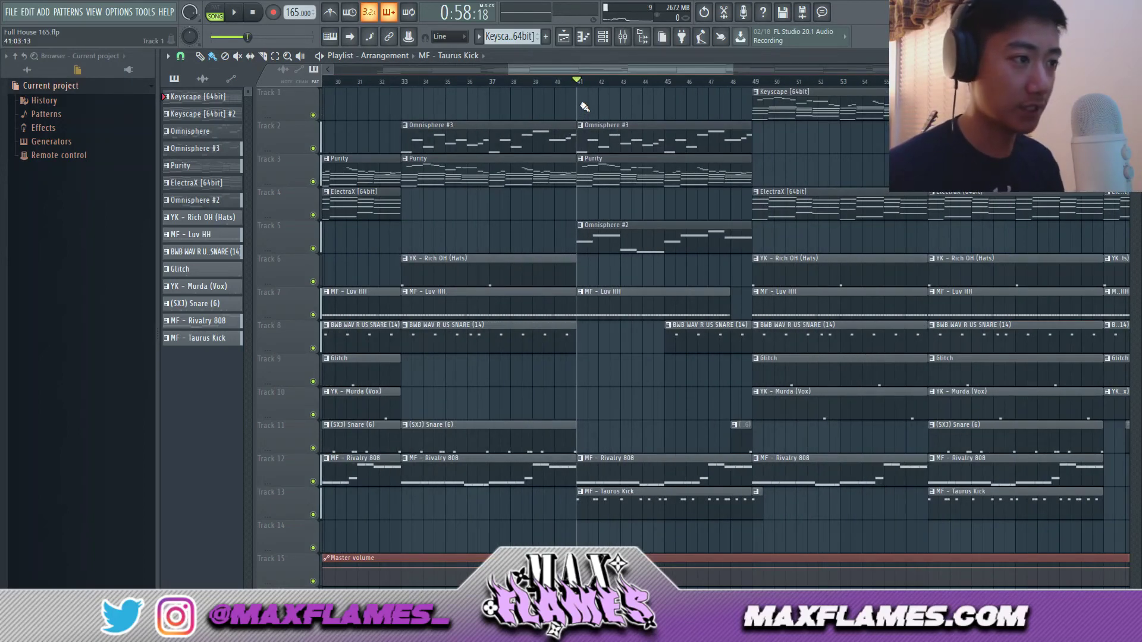
pyautogui.scroll(-4, 584, 89)
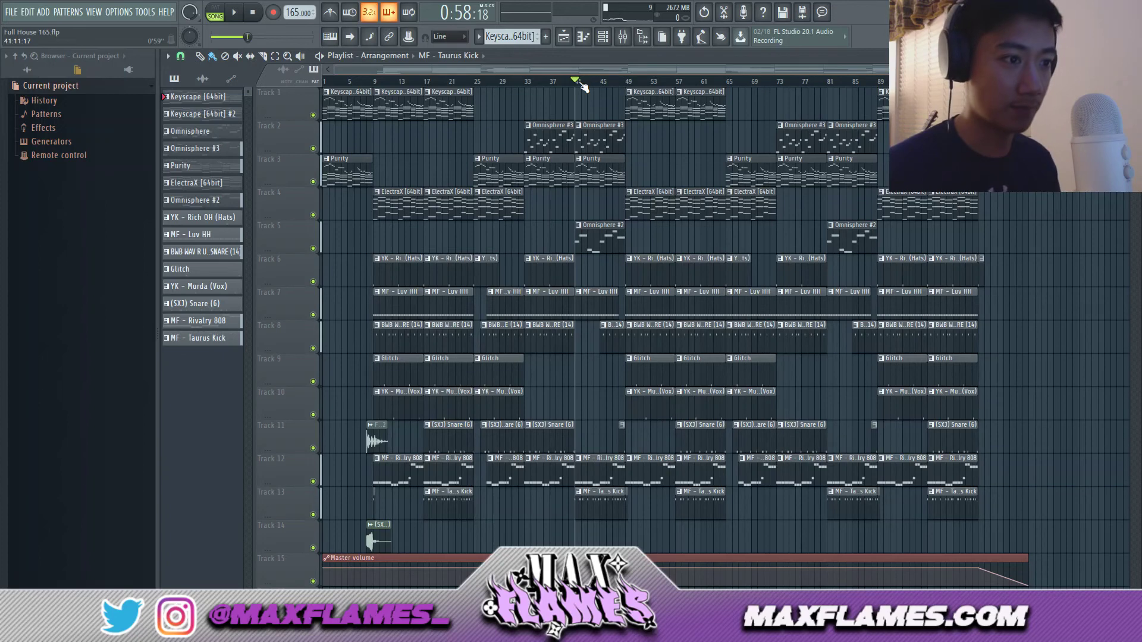